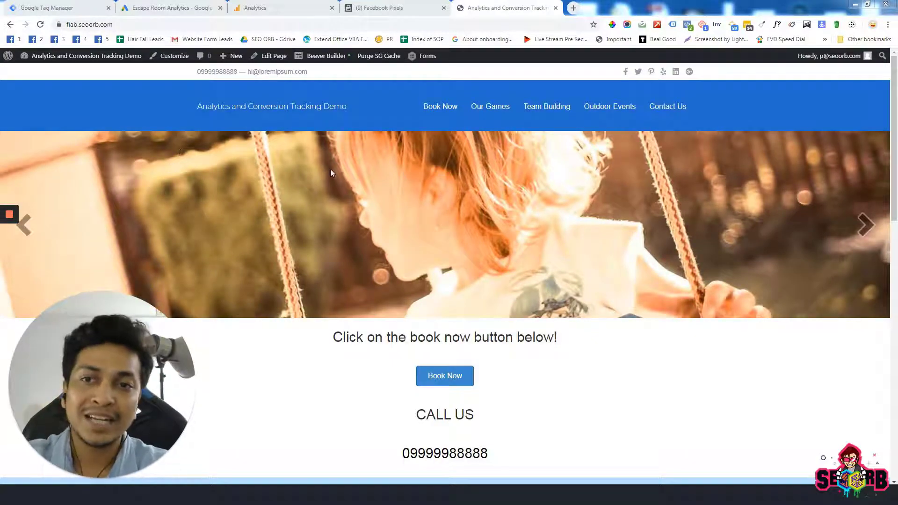
- Look through the demo site's home page from the header down to the footer contact forms
scroll(366, 156, down, 2)
scroll(366, 156, down, 12)
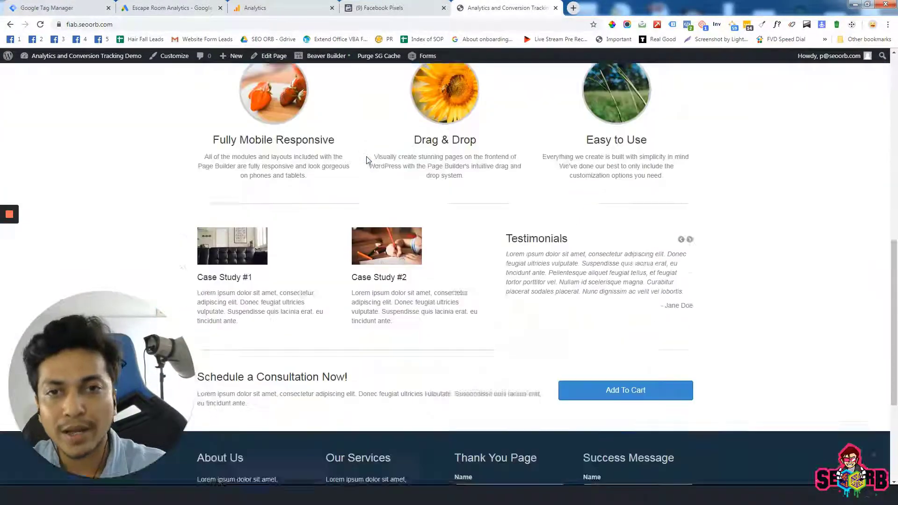
scroll(367, 158, up, 3)
scroll(377, 182, up, 10)
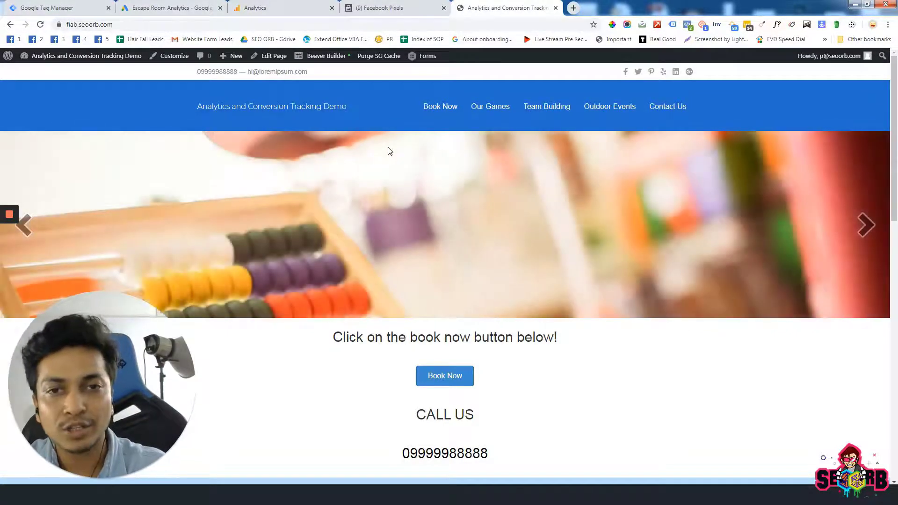
scroll(463, 133, down, 20)
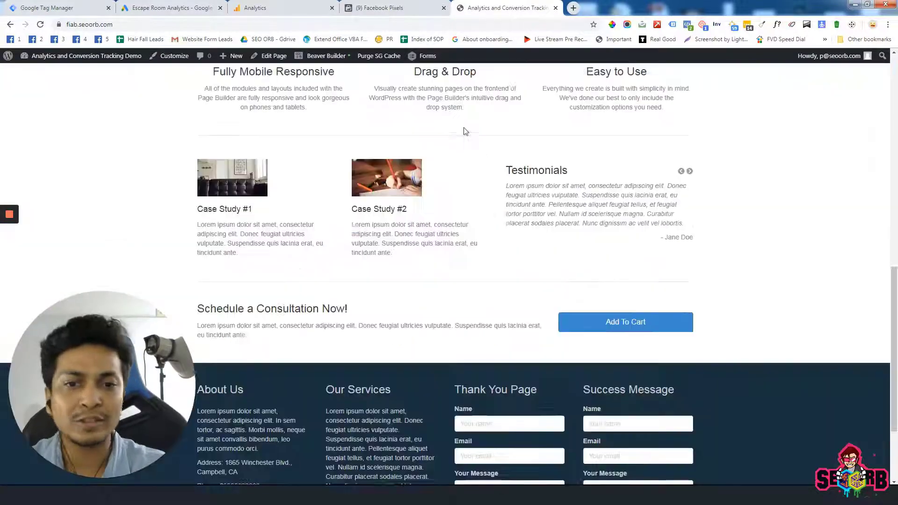
scroll(491, 136, up, 20)
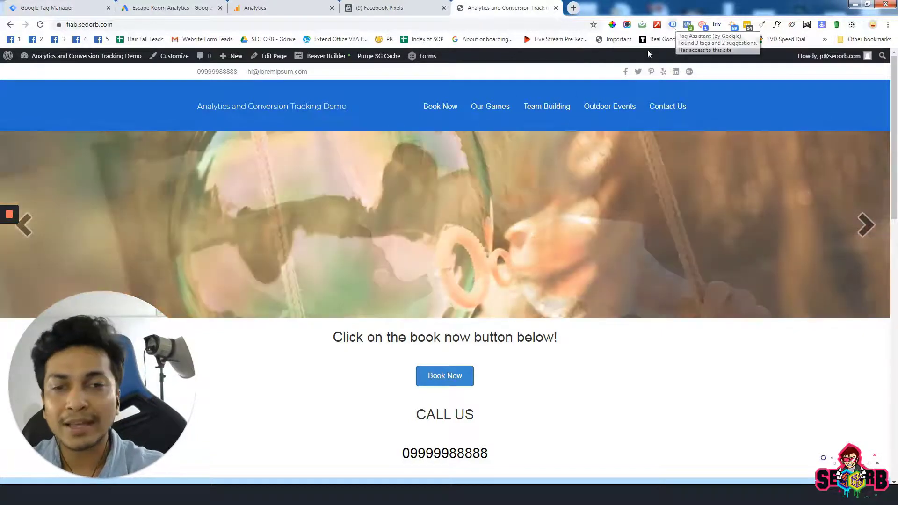
scroll(523, 147, down, 4)
scroll(316, 258, up, 4)
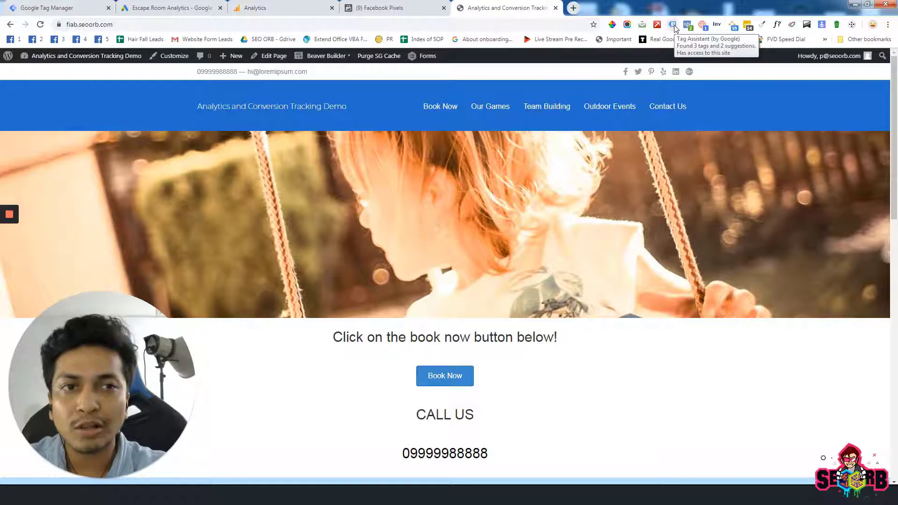
- Check the home page's installed tags with Google Tag Assistant and its pixel with Facebook Pixel Helper
click(673, 25)
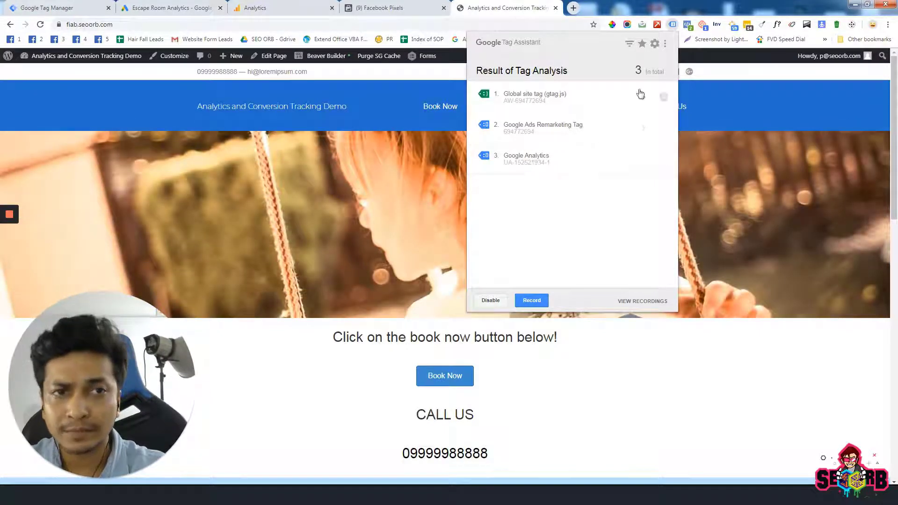
click(687, 24)
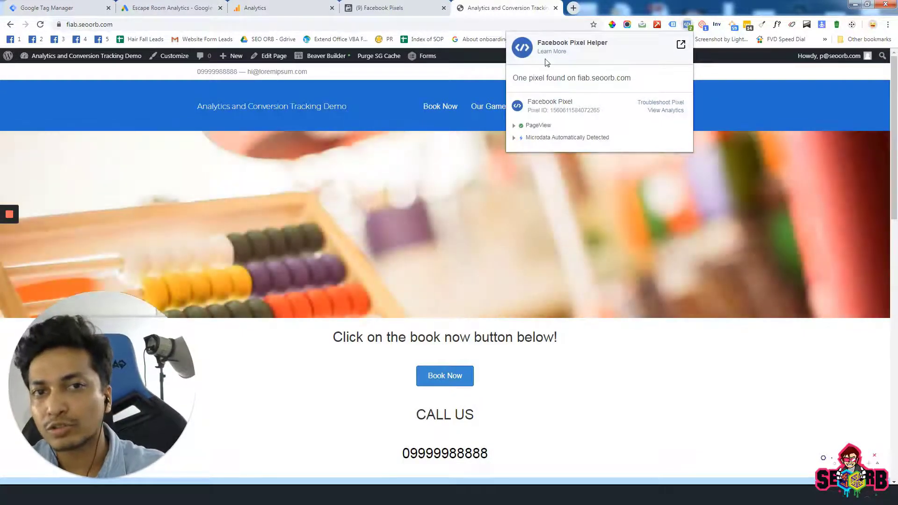
click(295, 334)
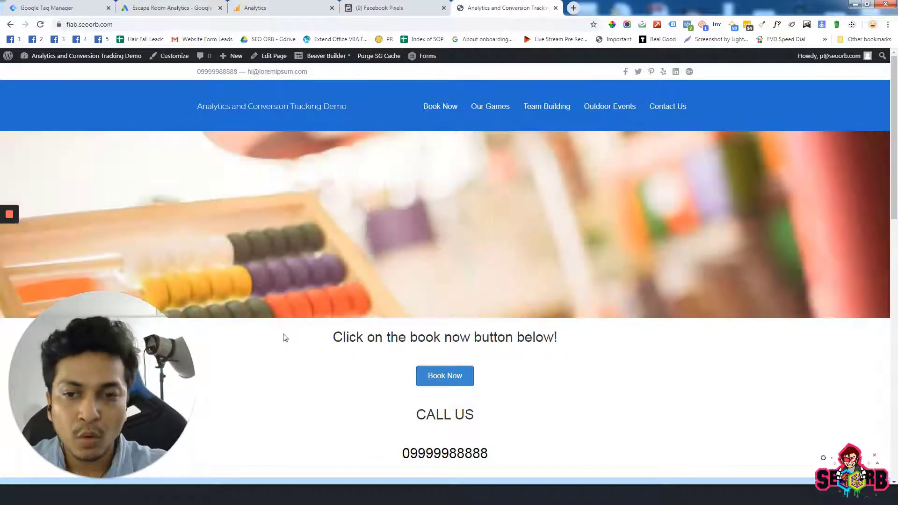
- View the home page's source code and locate the Google and Facebook tracking scripts in the head section
scroll(781, 160, down, 6)
scroll(694, 131, up, 4)
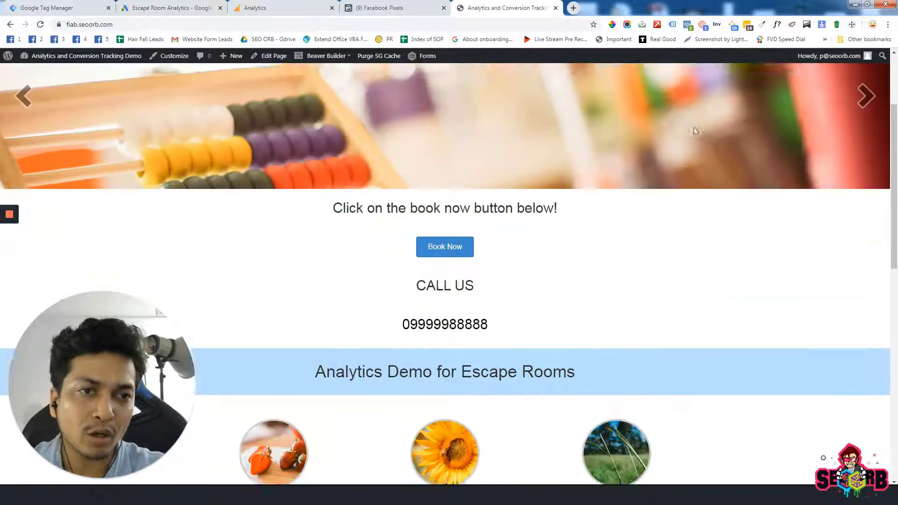
right_click(675, 262)
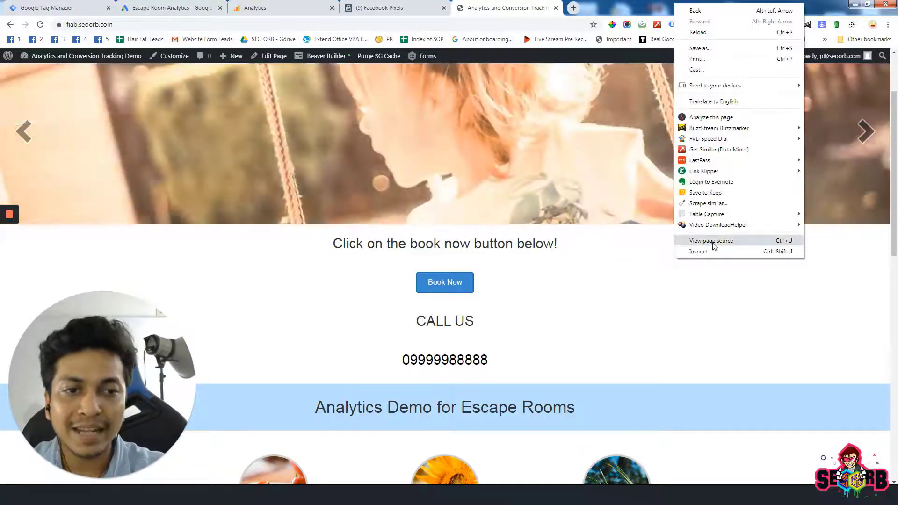
click(714, 242)
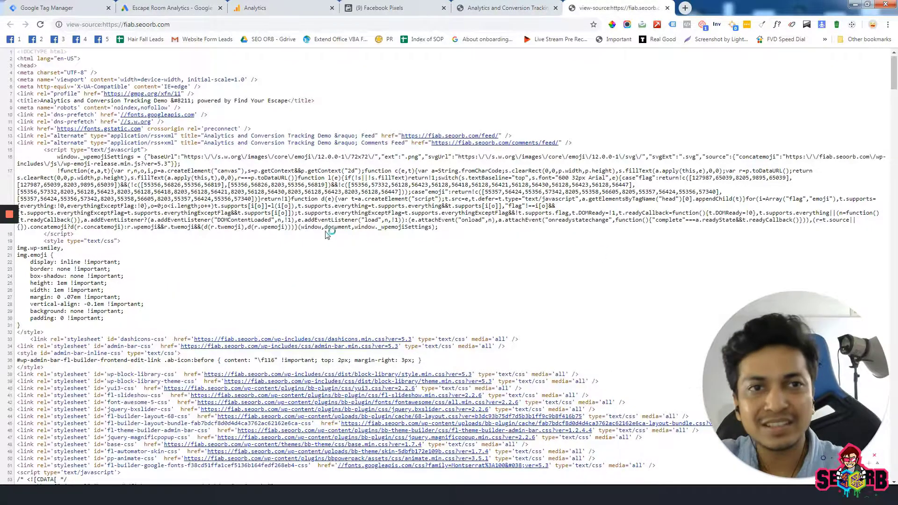
scroll(304, 272, down, 4)
scroll(326, 234, up, 2)
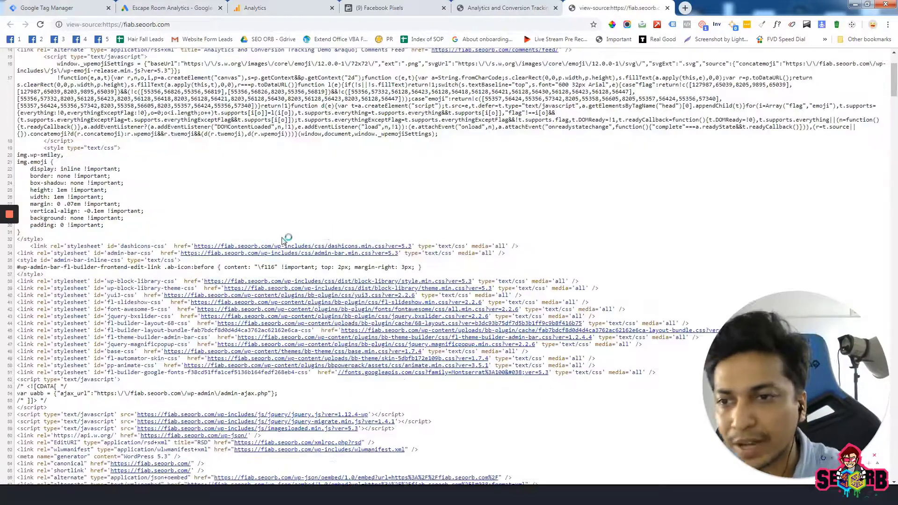
scroll(286, 229, down, 8)
scroll(286, 218, down, 3)
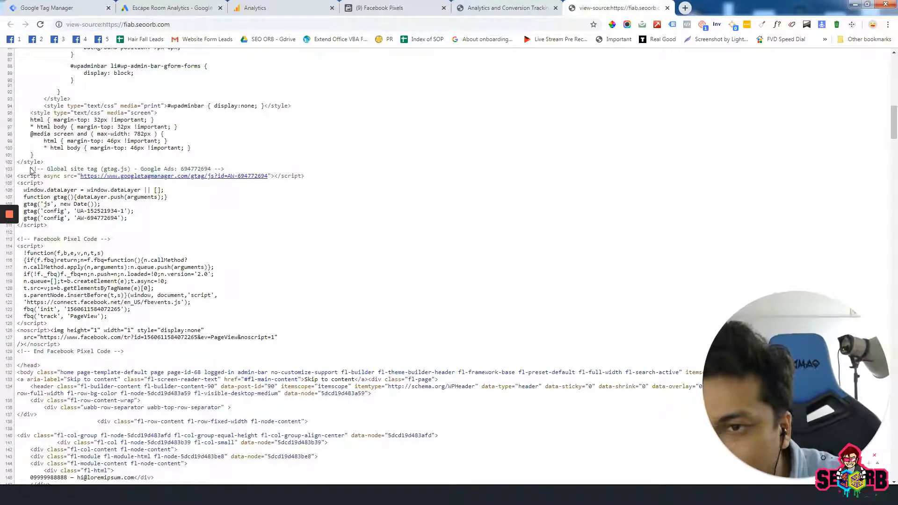
- Examine the global site tag with its Analytics ID and the Facebook Pixel block in the page source
drag(30, 170, 24, 219)
click(136, 221)
click(29, 214)
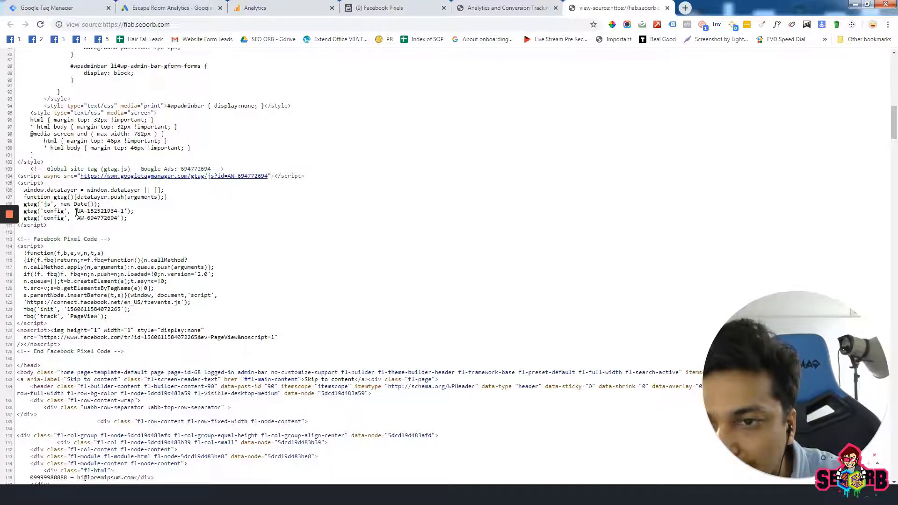
drag(76, 211, 129, 212)
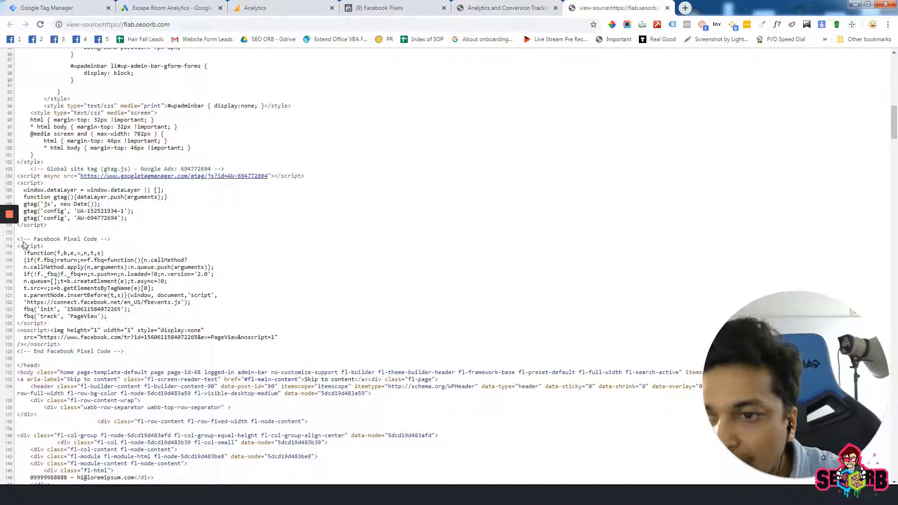
drag(130, 353, 17, 244)
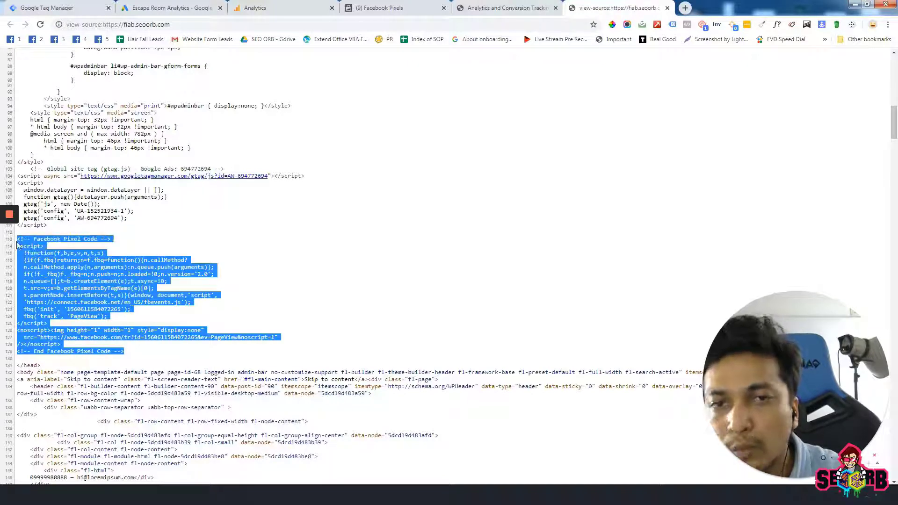
click(249, 255)
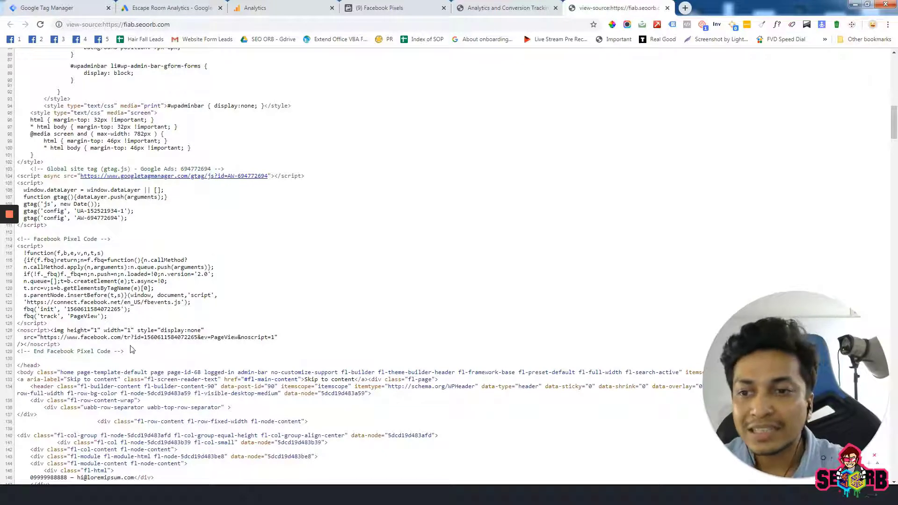
drag(132, 349, 25, 239)
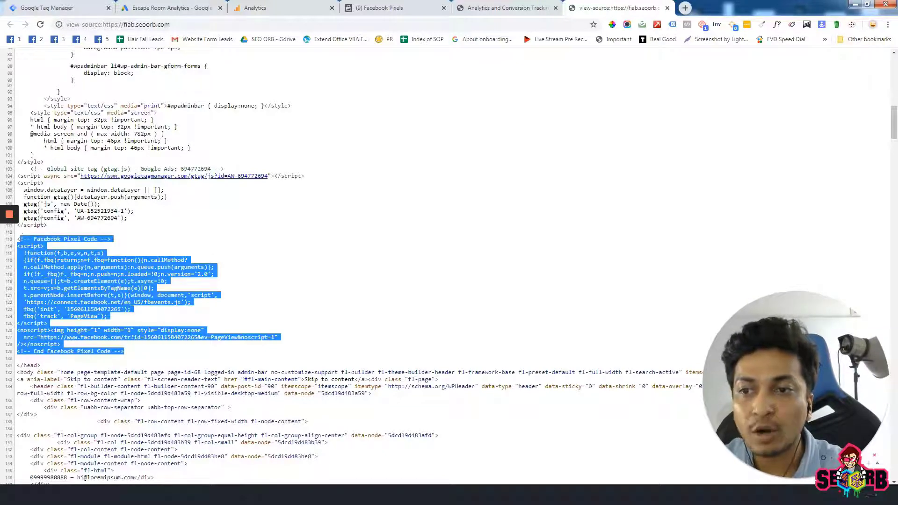
scroll(175, 206, up, 1)
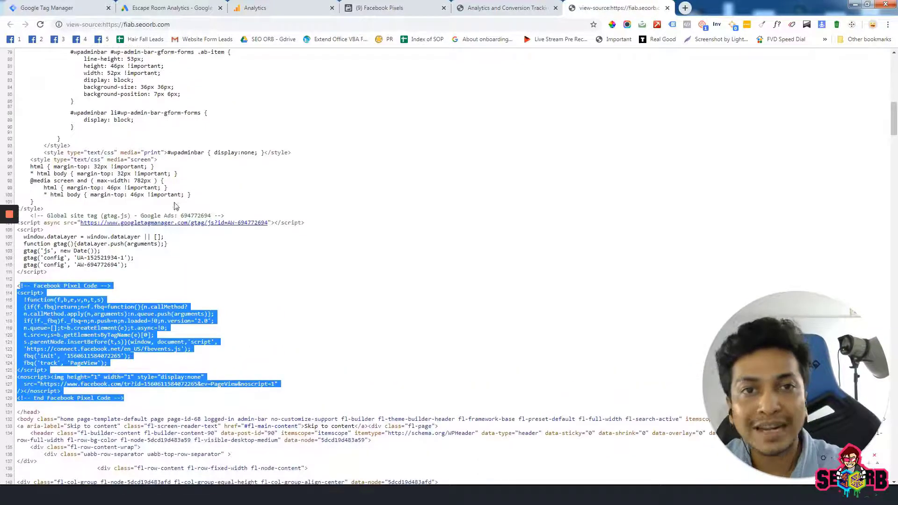
- Revisit the demo site briefly, and review the combined Google tag and Facebook Pixel scripts in its source code
click(520, 3)
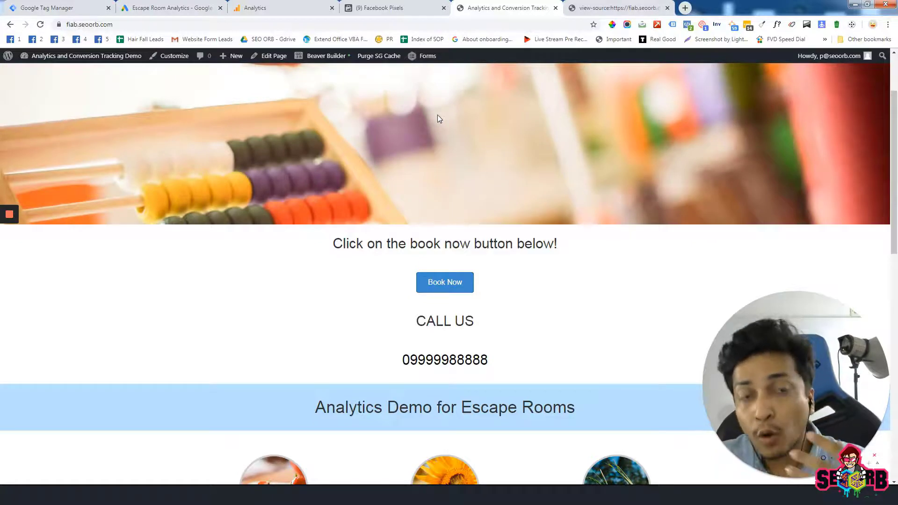
click(603, 7)
click(222, 268)
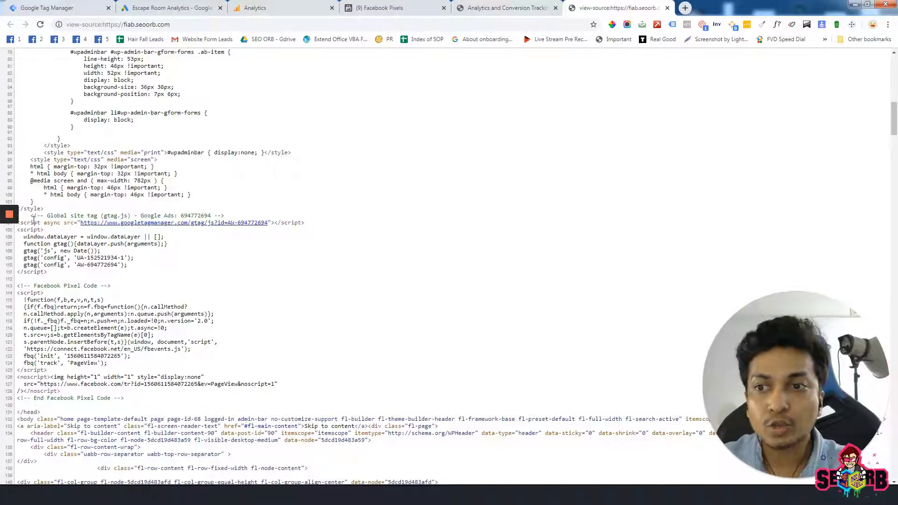
drag(33, 215, 81, 286)
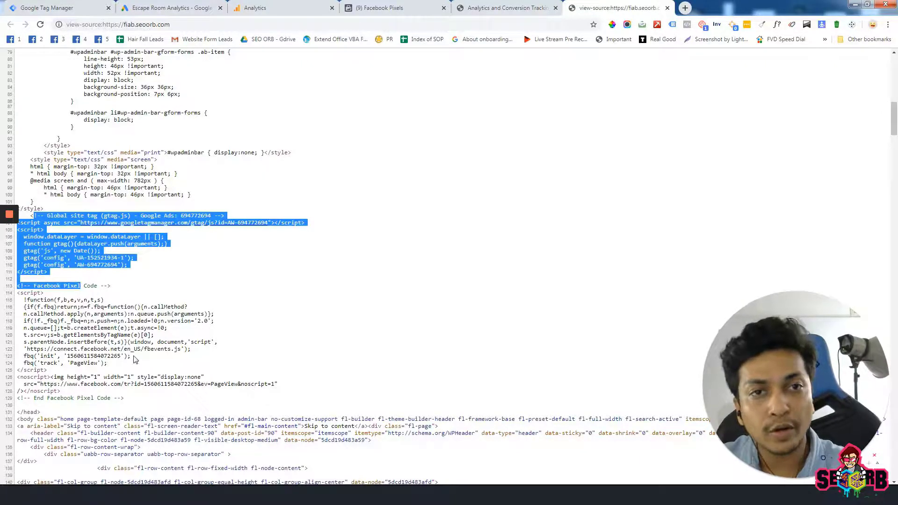
click(139, 397)
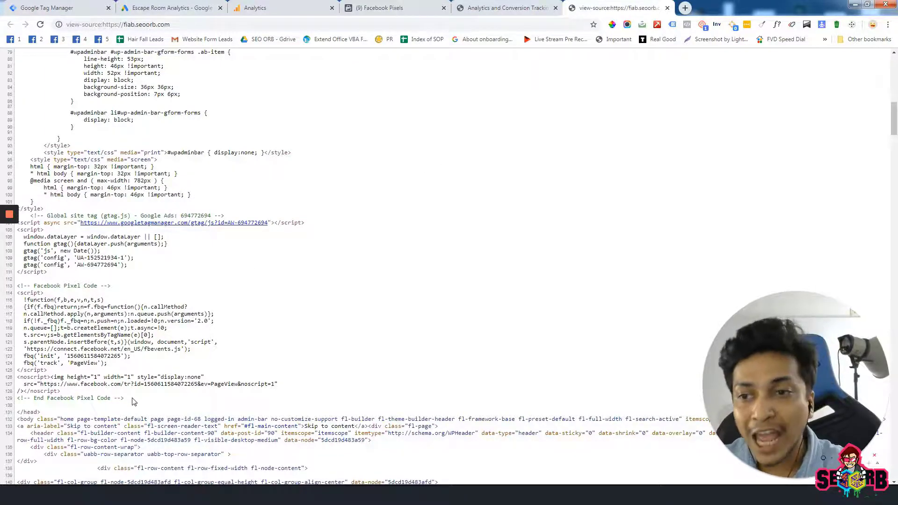
drag(133, 397, 32, 216)
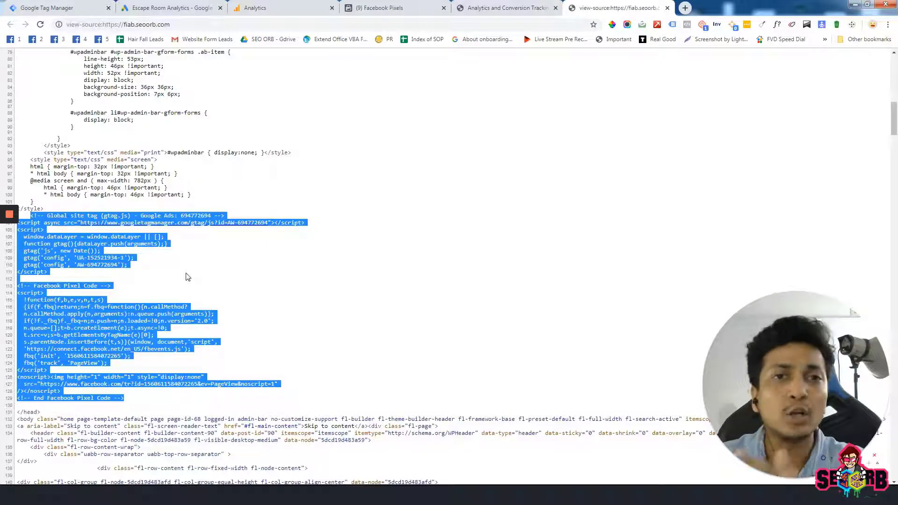
click(216, 296)
drag(131, 403, 92, 277)
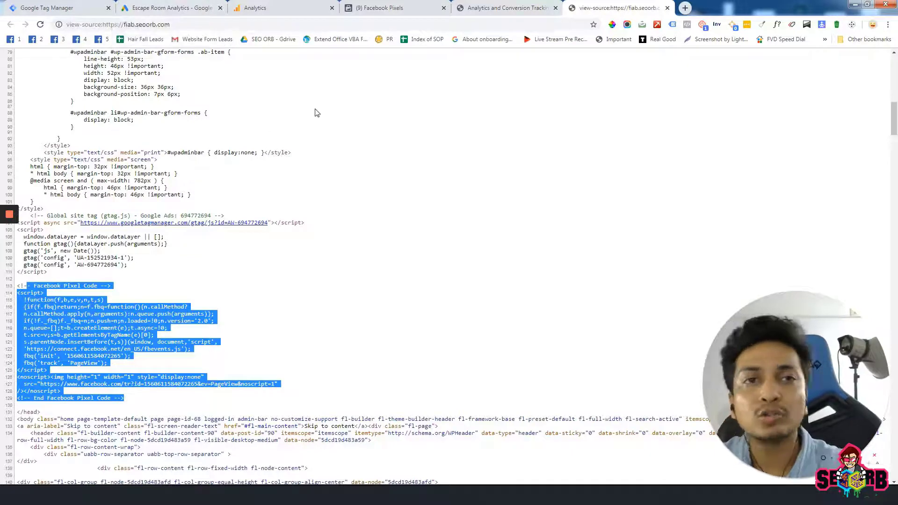
click(177, 264)
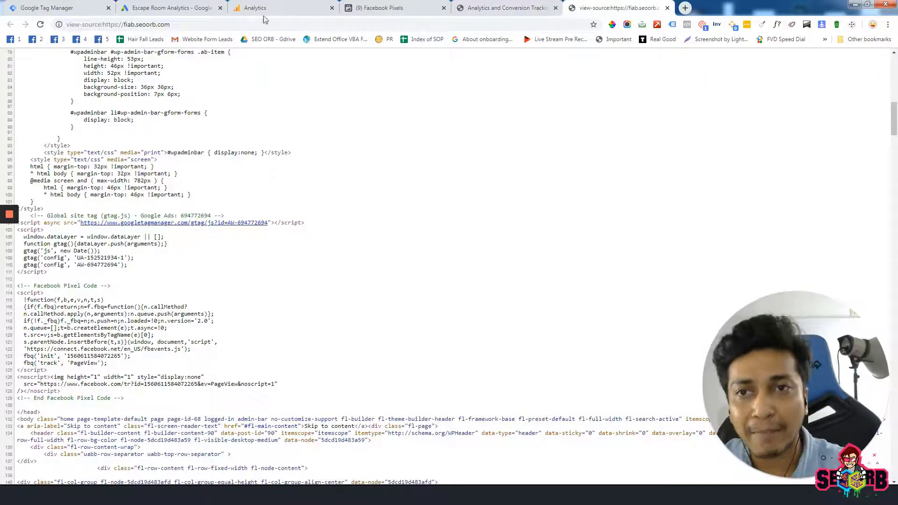
- Switch to Google Tag Manager and start creating a new account
click(168, 8)
click(53, 5)
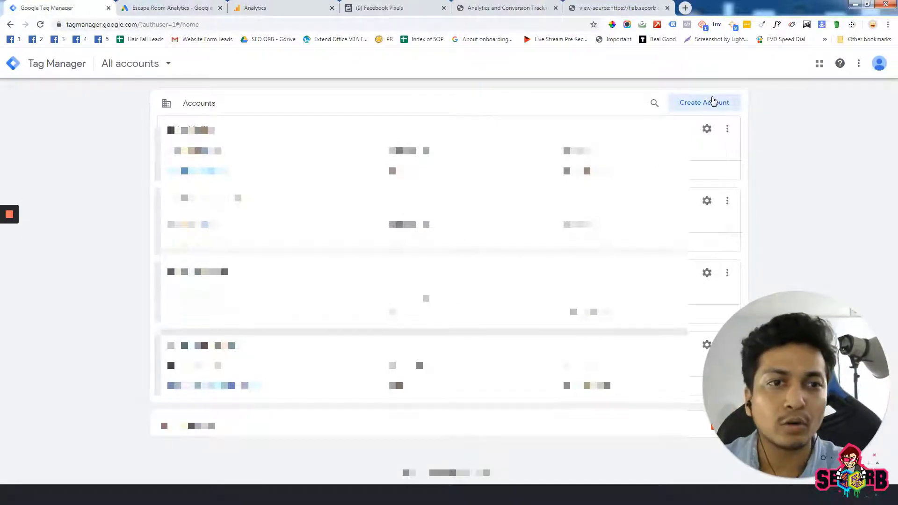
mouse_move(779, 449)
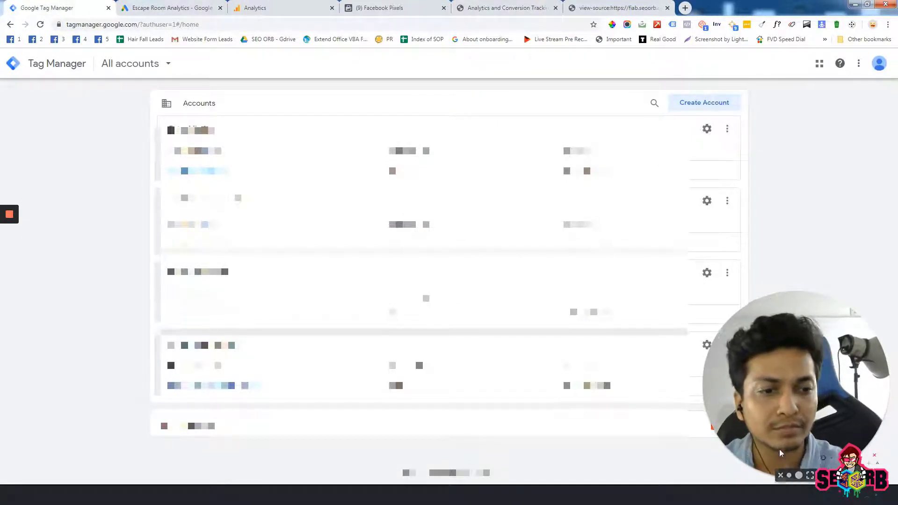
click(789, 476)
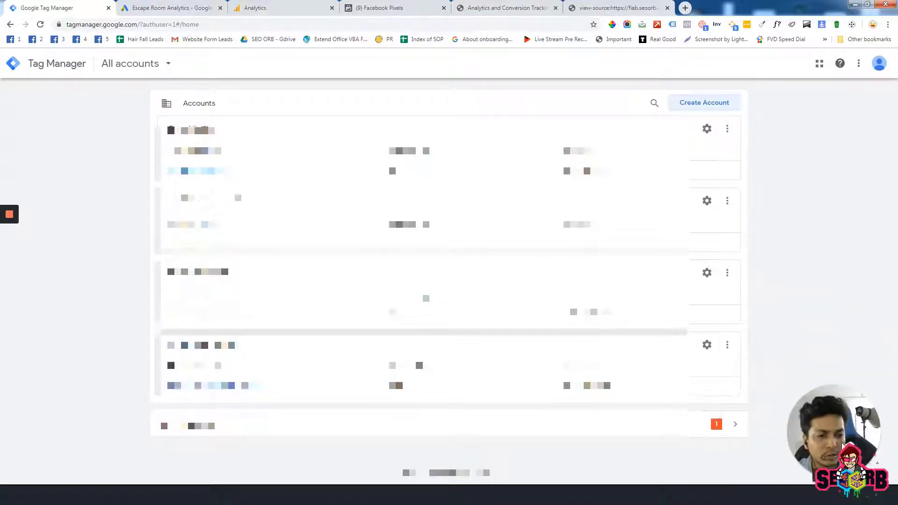
click(722, 102)
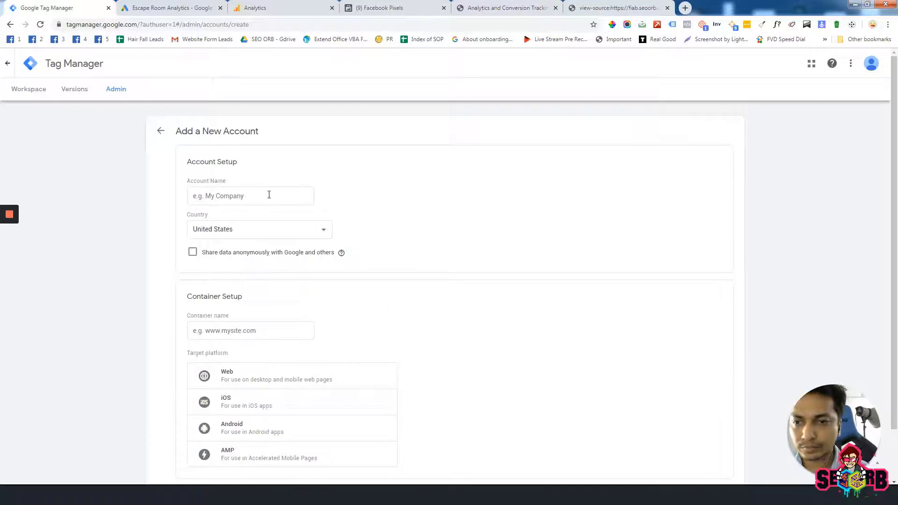
- Name the new account Escape Room Analytics and set its country to India
click(269, 195)
text(Escape Room A)
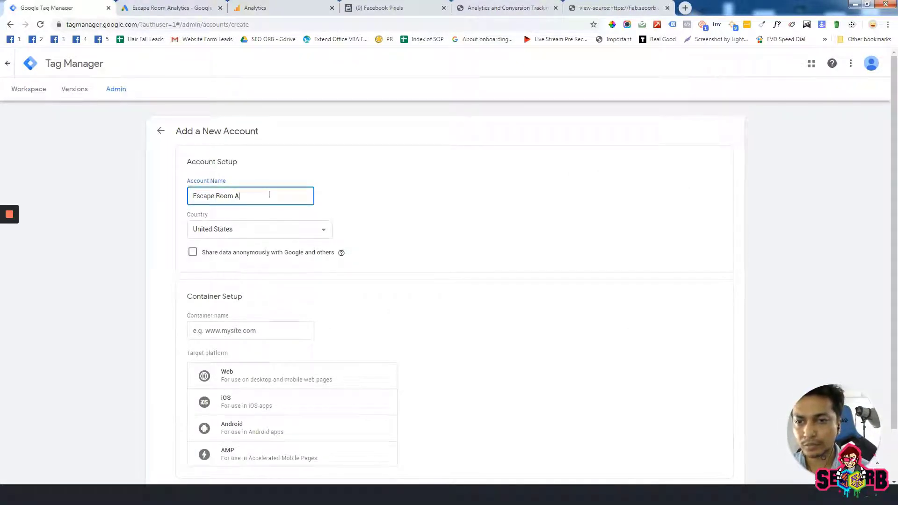
text(nalytics)
click(273, 229)
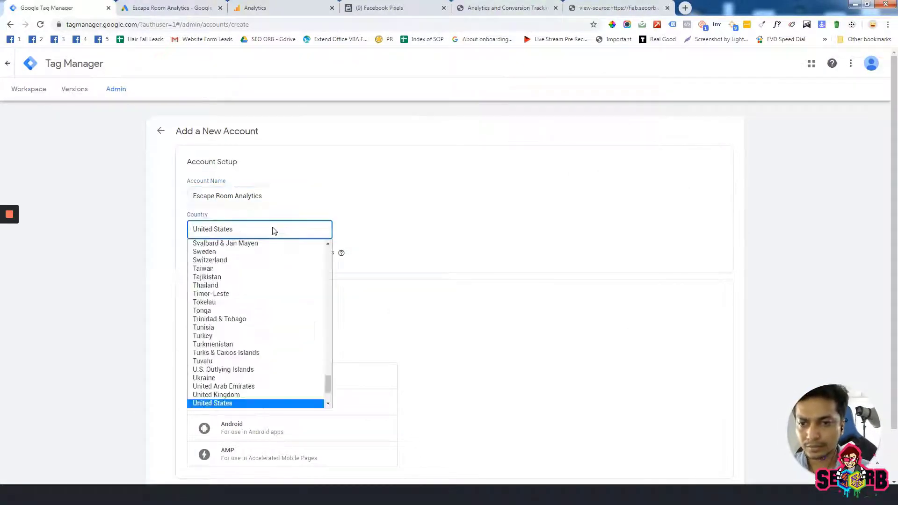
text(in)
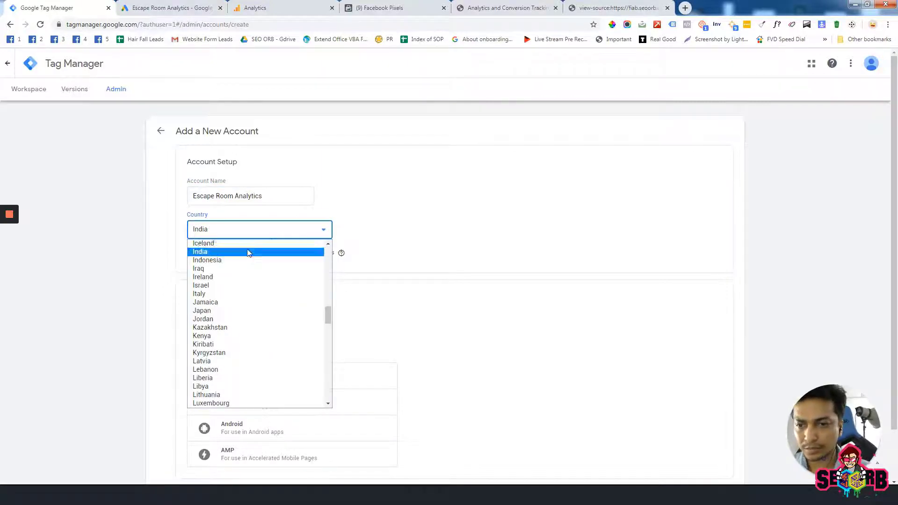
click(248, 253)
- Name the container Escape Room Analytics and choose Web as its target platform
scroll(299, 257, down, 2)
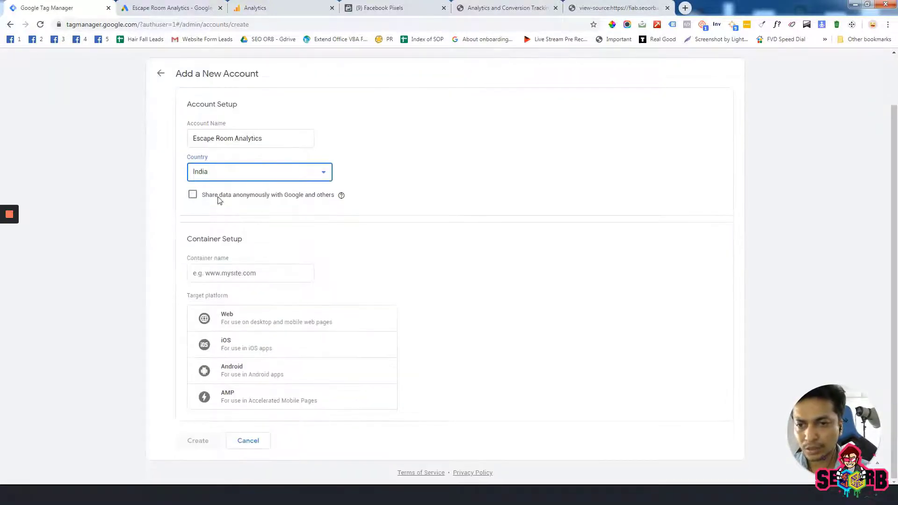
click(228, 273)
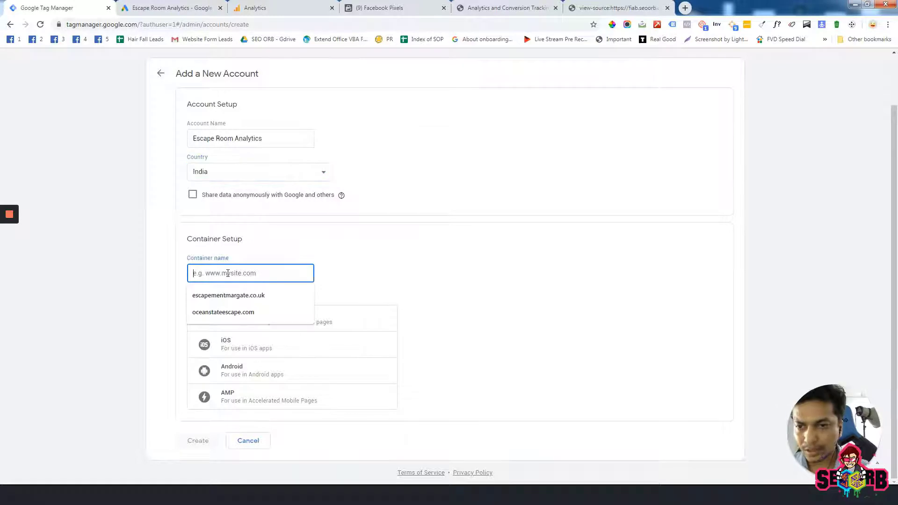
text(Es)
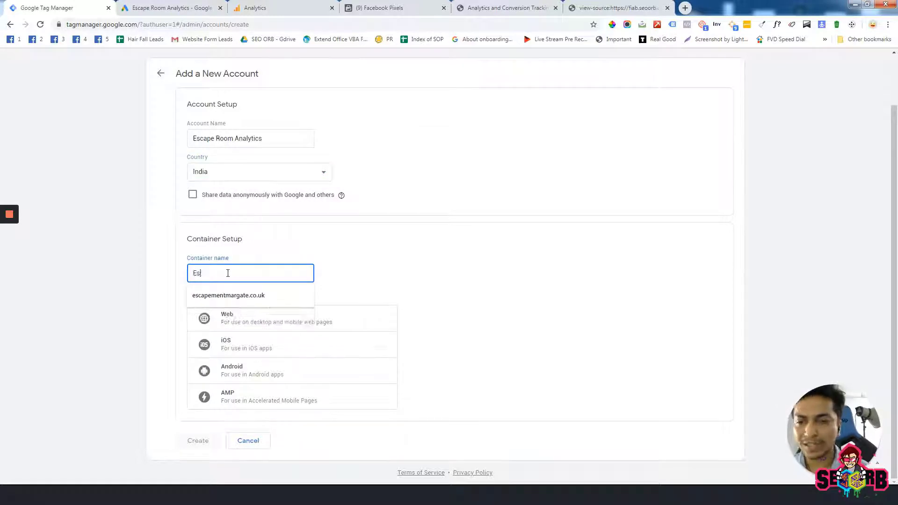
text(cape Room Anal)
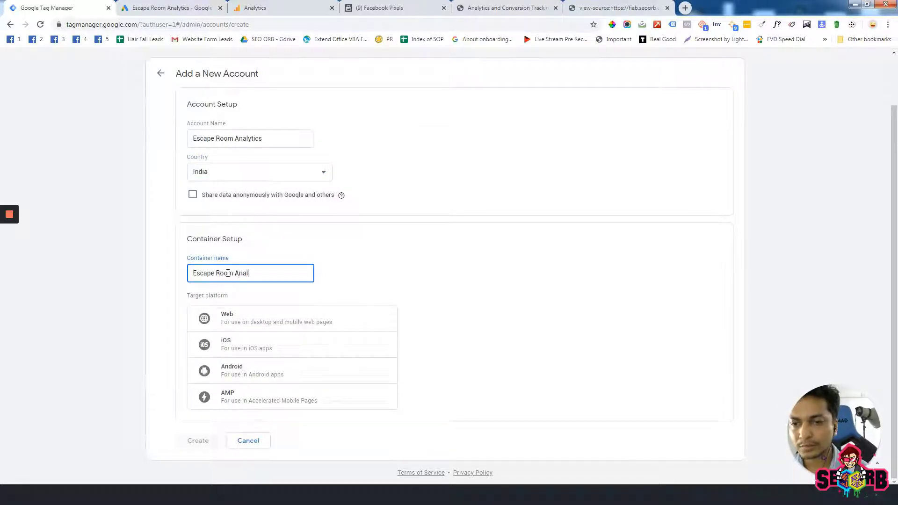
text(ytics)
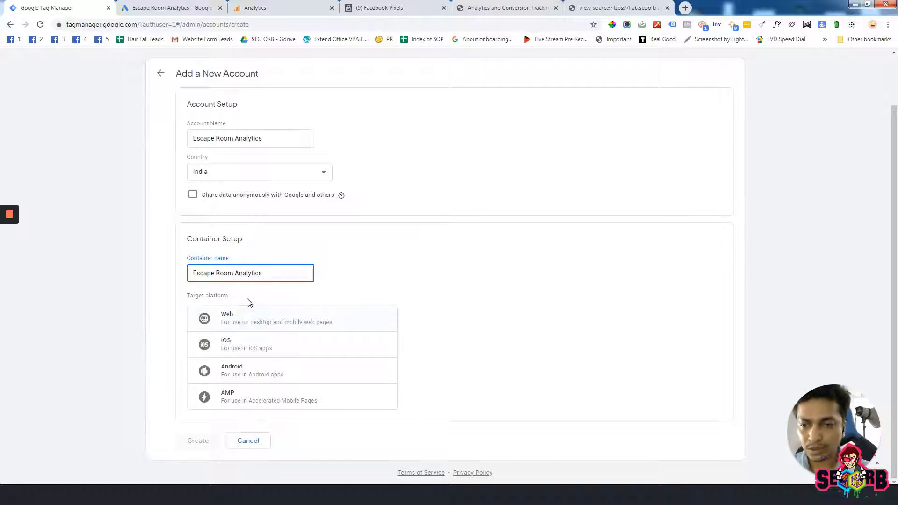
click(252, 316)
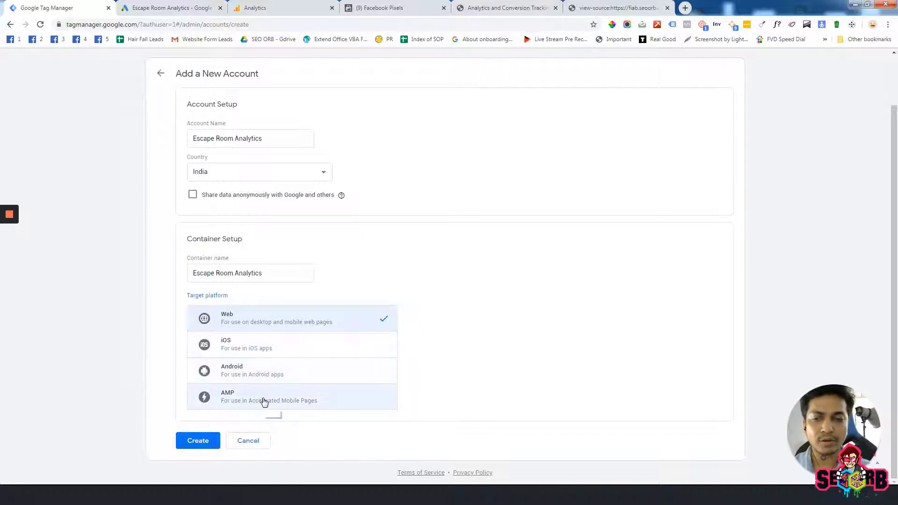
- Create the account and accept the Google Tag Manager Terms of Service Agreement
click(207, 446)
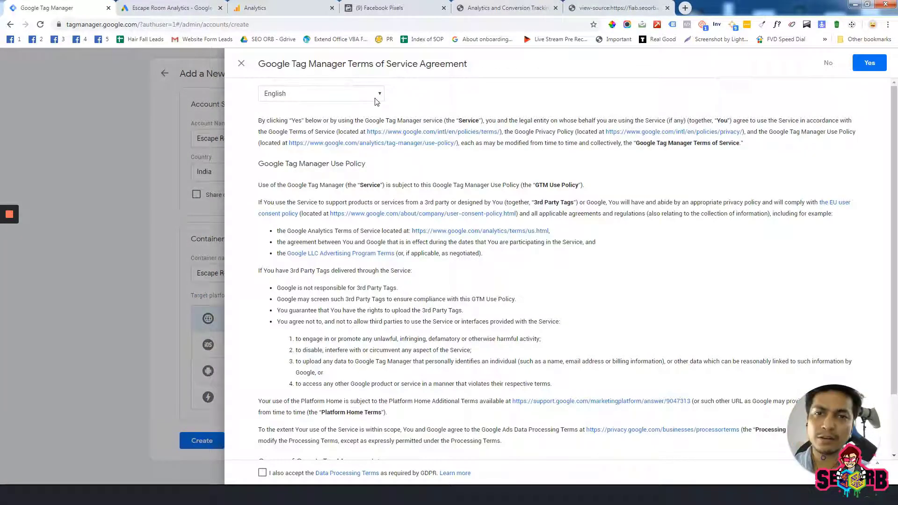
scroll(489, 131, down, 2)
scroll(490, 145, up, 2)
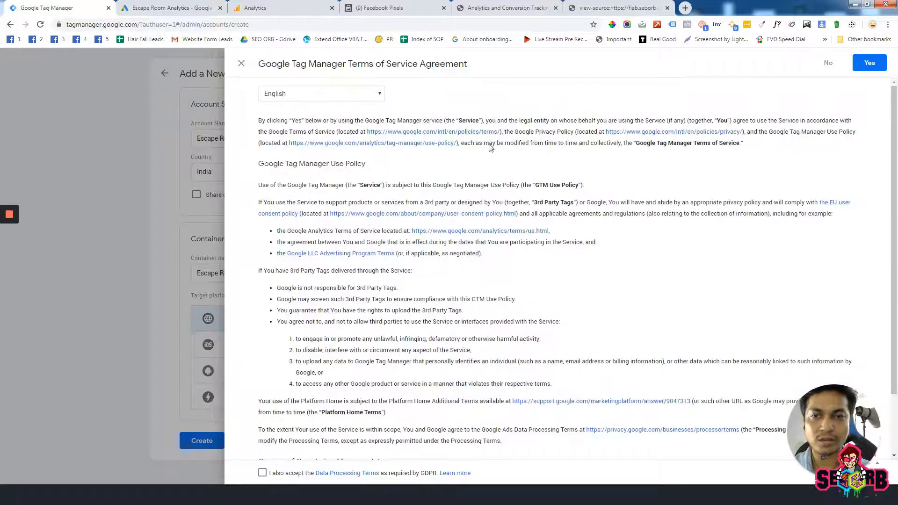
click(870, 69)
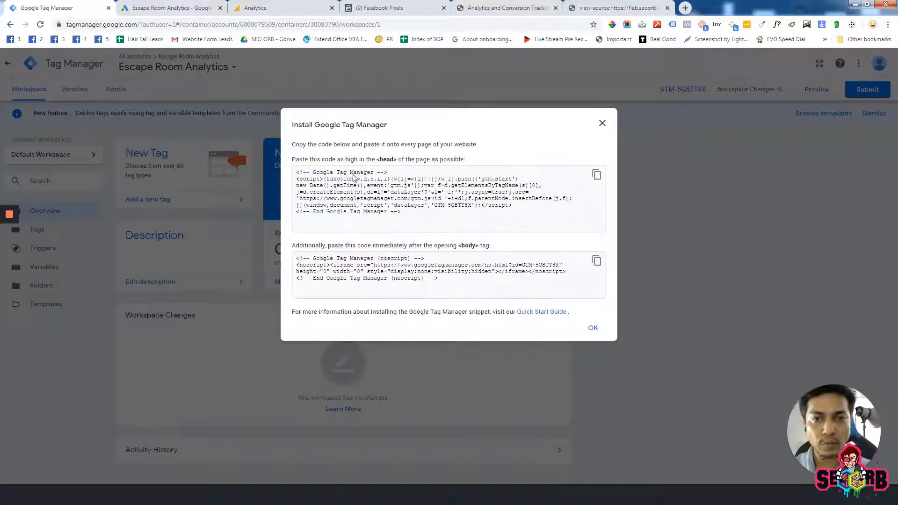
- Return to the demo site, close its page source, and check its installed tags with Google Tag Assistant and Facebook Pixel Helper
click(522, 5)
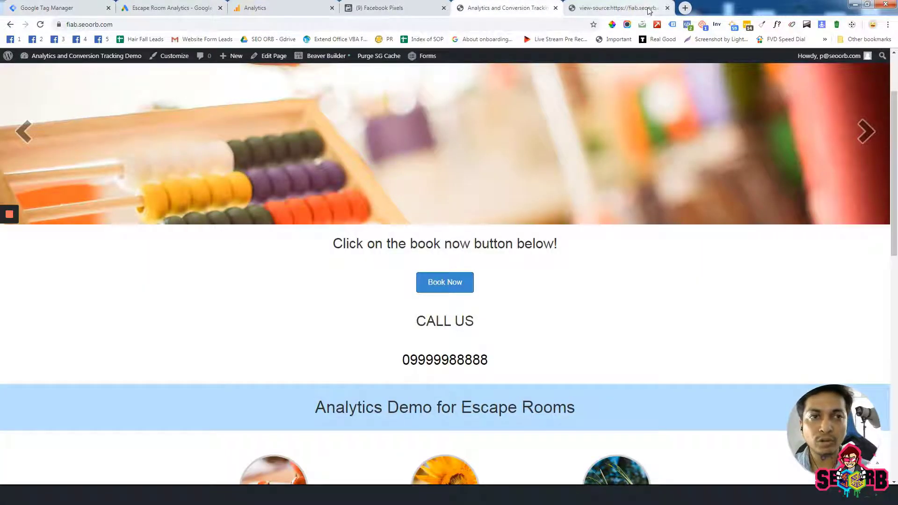
click(667, 7)
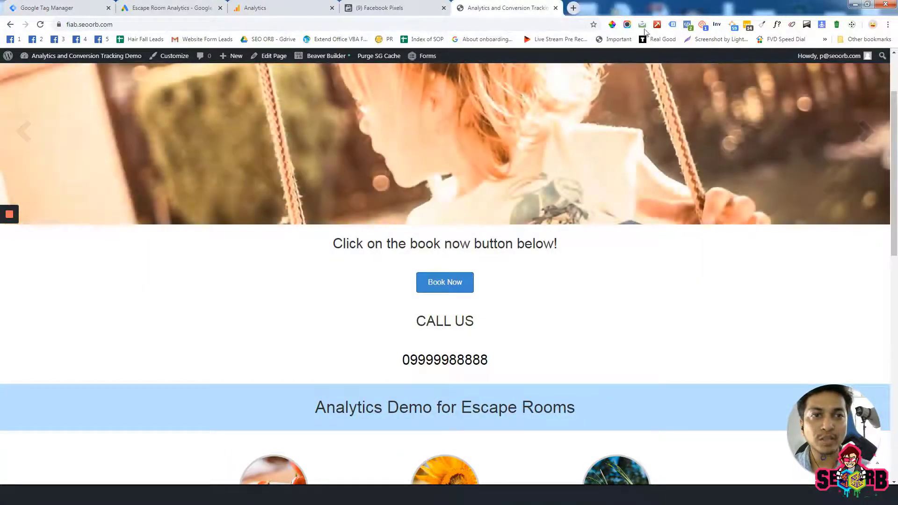
click(672, 24)
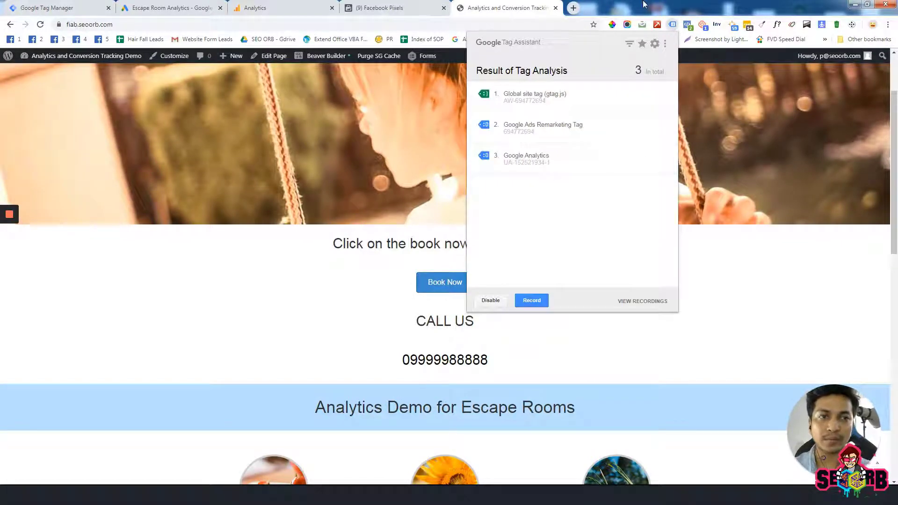
click(687, 24)
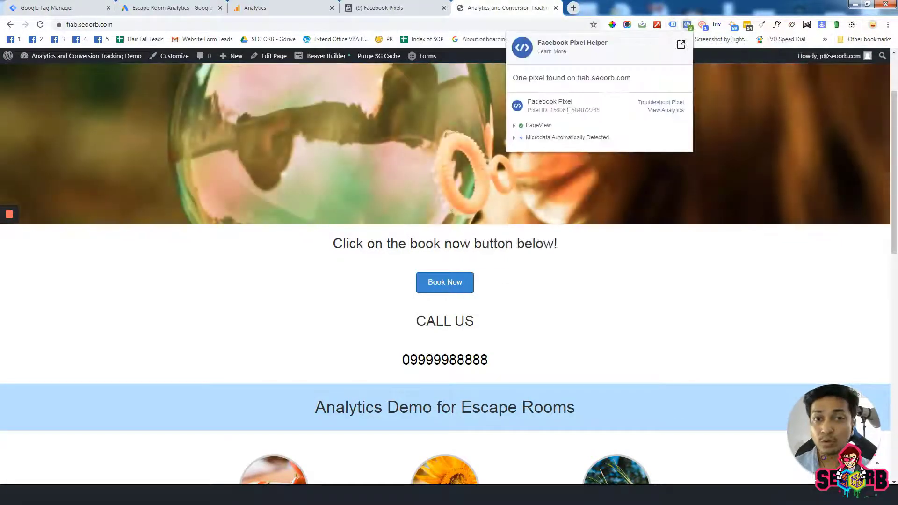
click(315, 90)
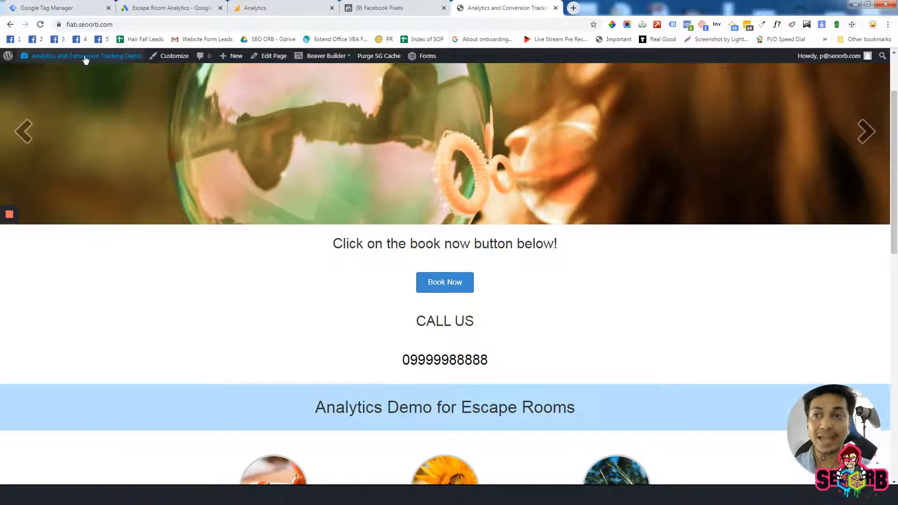
- Go to the demo site's WordPress dashboard and open the Theme Editor to find the Beaver Builder theme's files
click(35, 72)
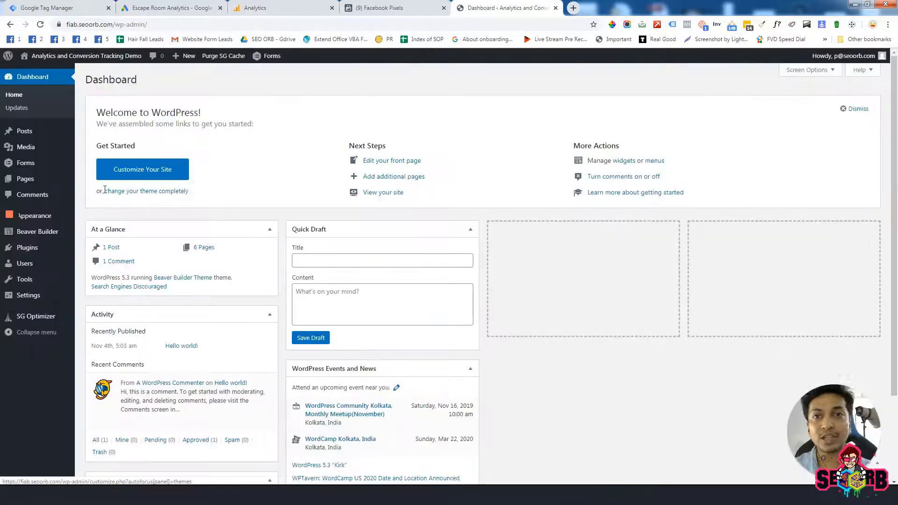
click(51, 220)
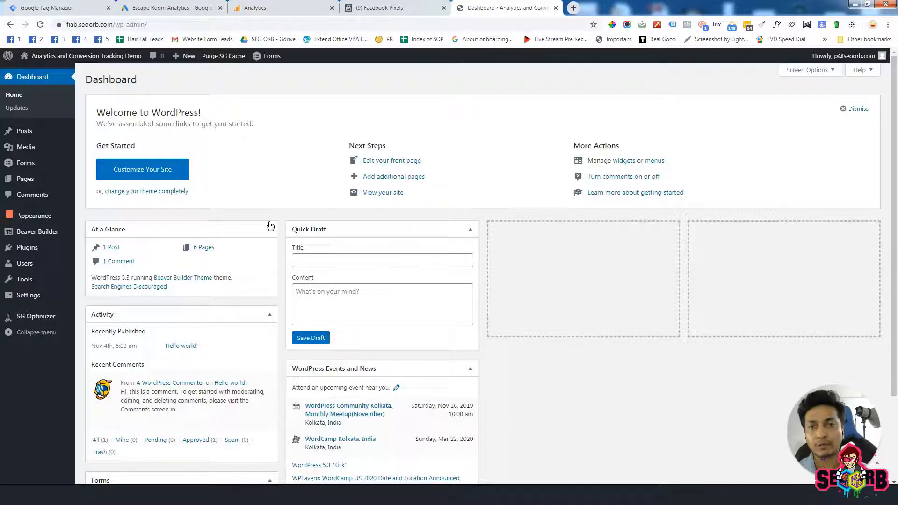
mouse_move(30, 218)
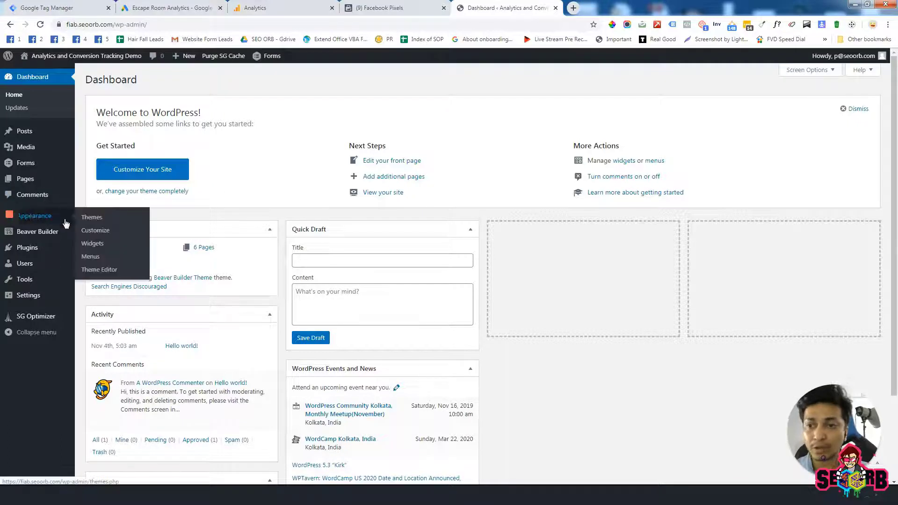
click(105, 274)
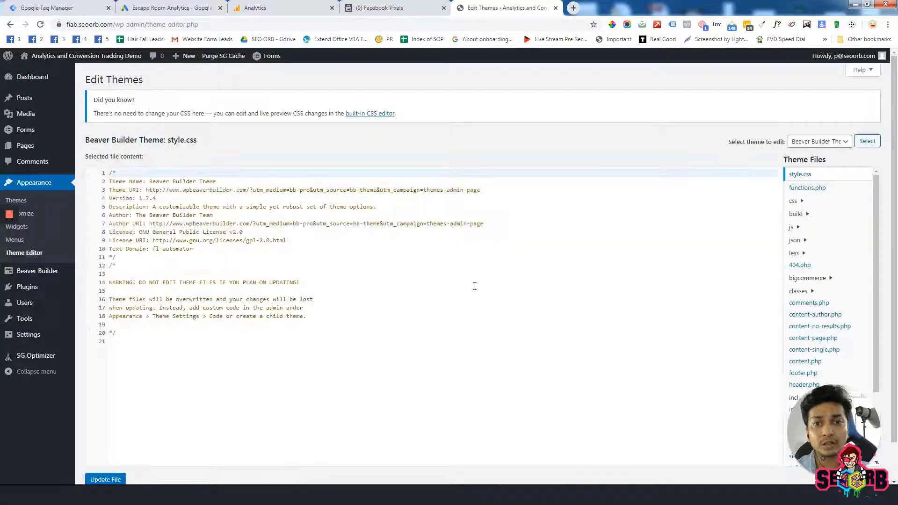
scroll(840, 290, down, 1)
scroll(840, 290, down, 1)
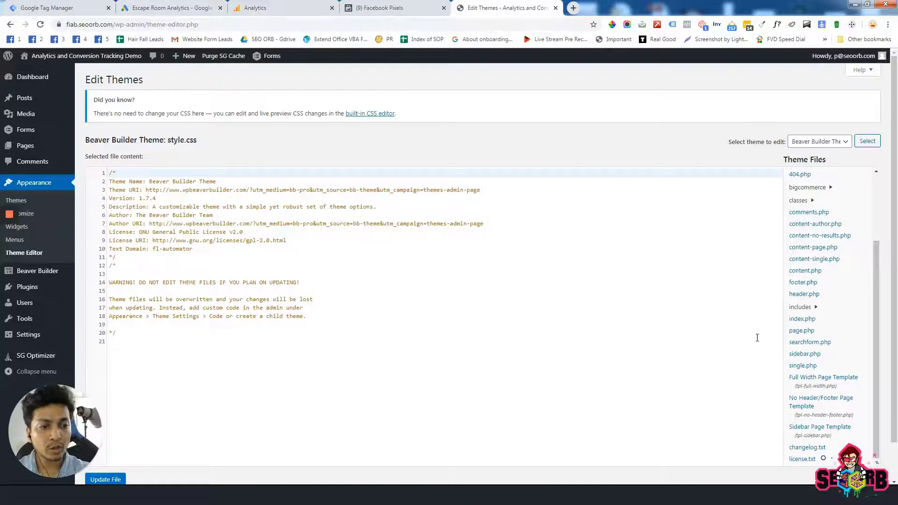
scroll(822, 281, down, 1)
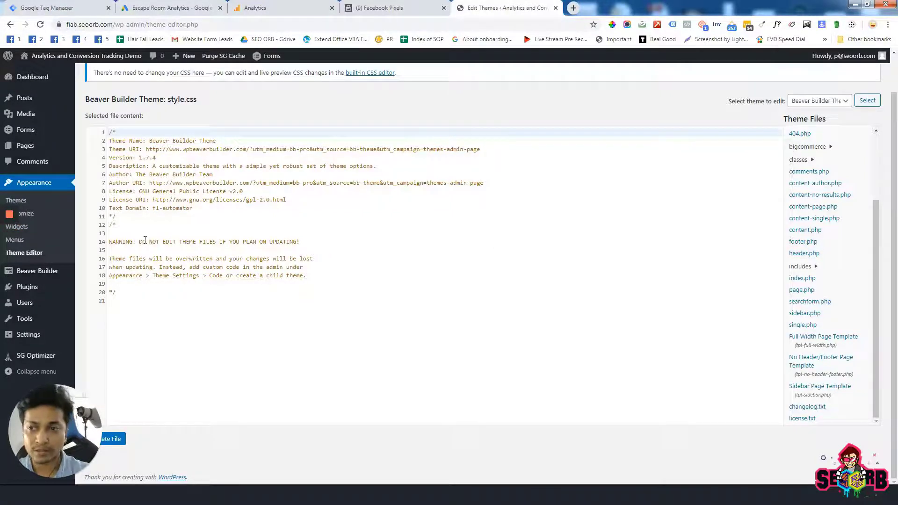
- Open the theme customizer in a separate tab, view its Head Code setting, and return to the Theme Editor
mouse_move(52, 271)
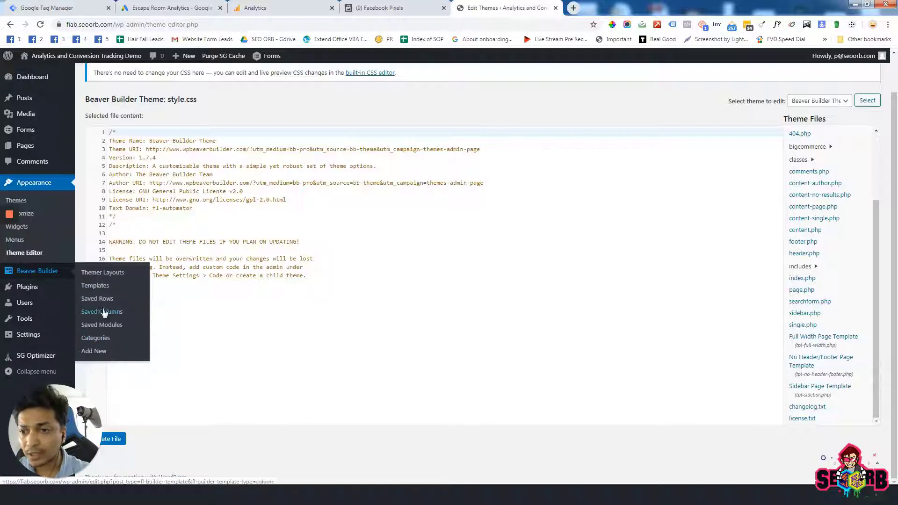
mouse_move(41, 337)
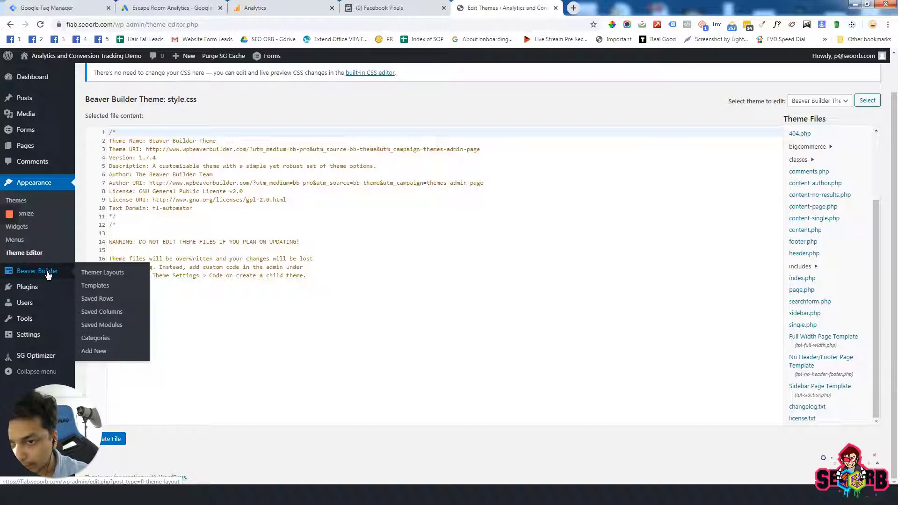
middle_click(32, 216)
click(613, 8)
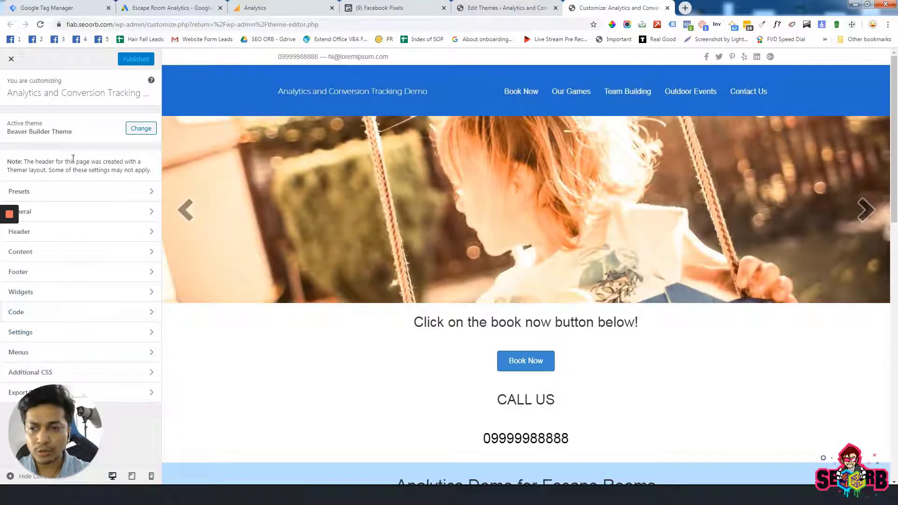
click(33, 314)
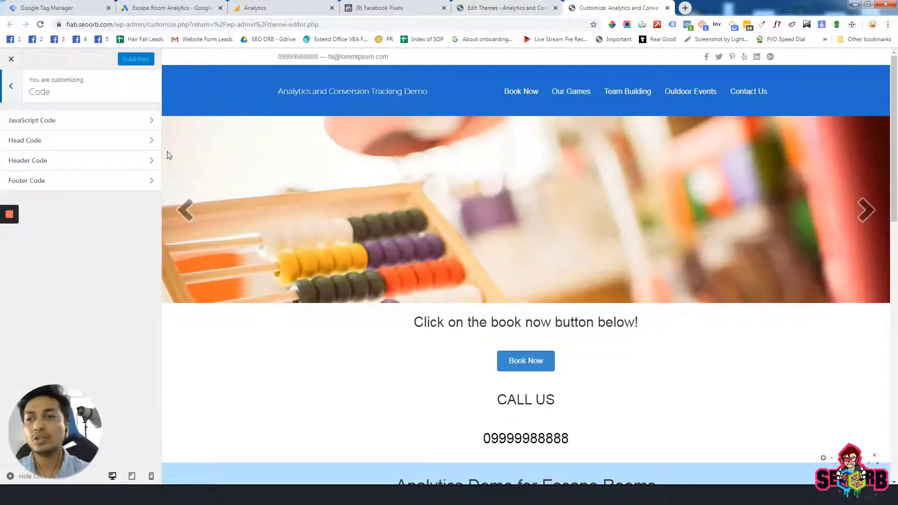
click(111, 148)
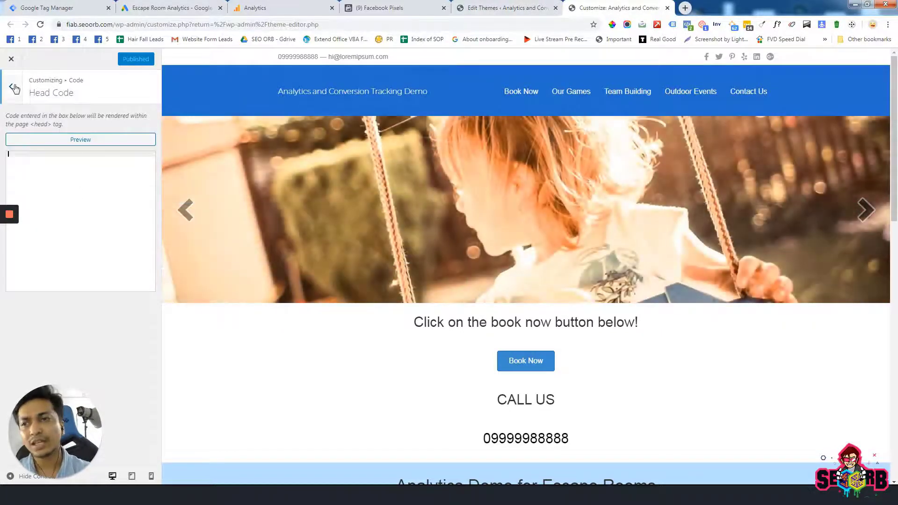
click(11, 85)
click(504, 8)
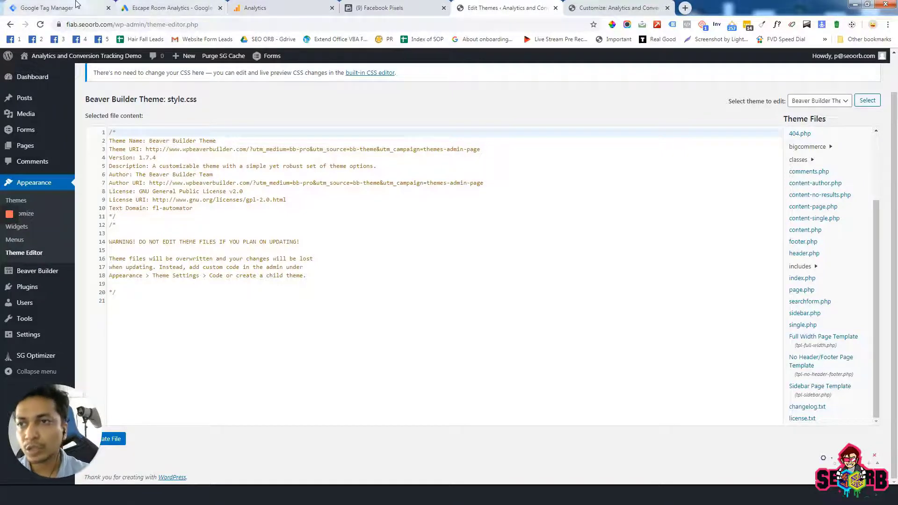
- Copy the Google Tag Manager head snippet from the installation instructions
click(61, 8)
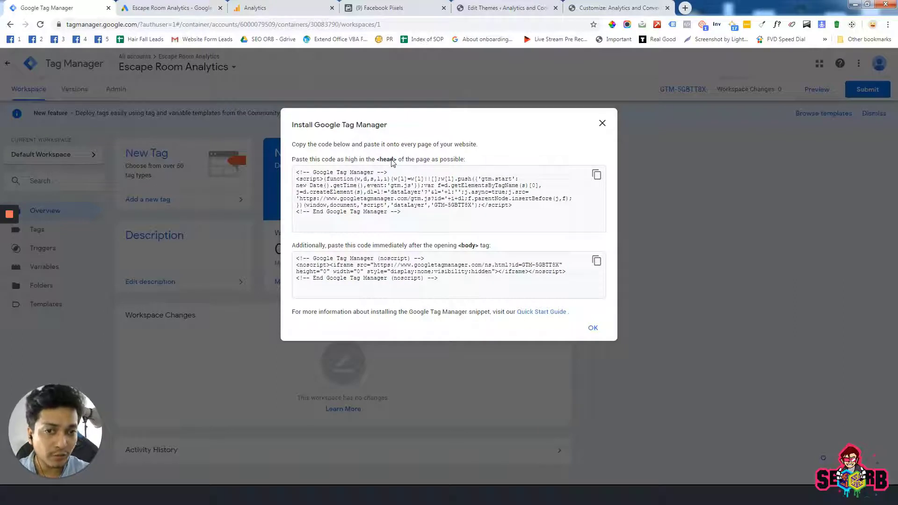
drag(407, 216, 295, 176)
key(ctrl+c)
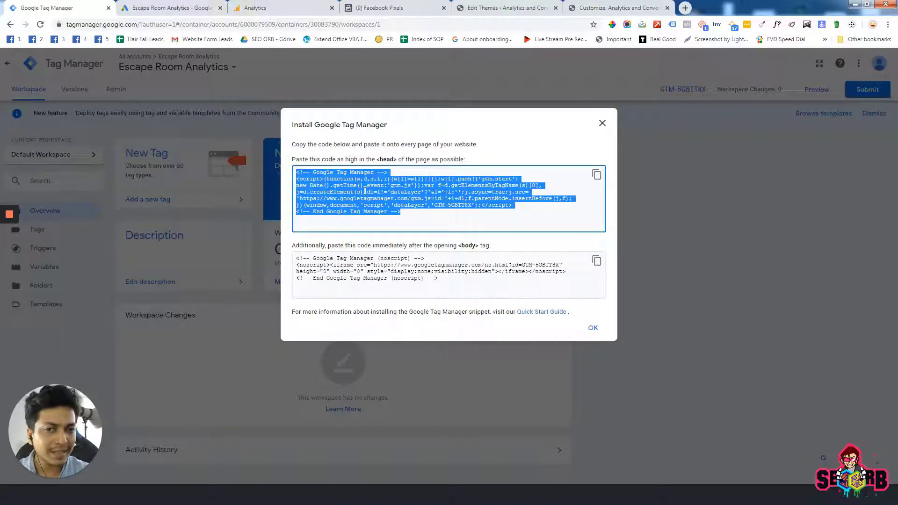
- Return to the WordPress Theme Editor and open the Beaver Builder theme's header.php file
click(481, 7)
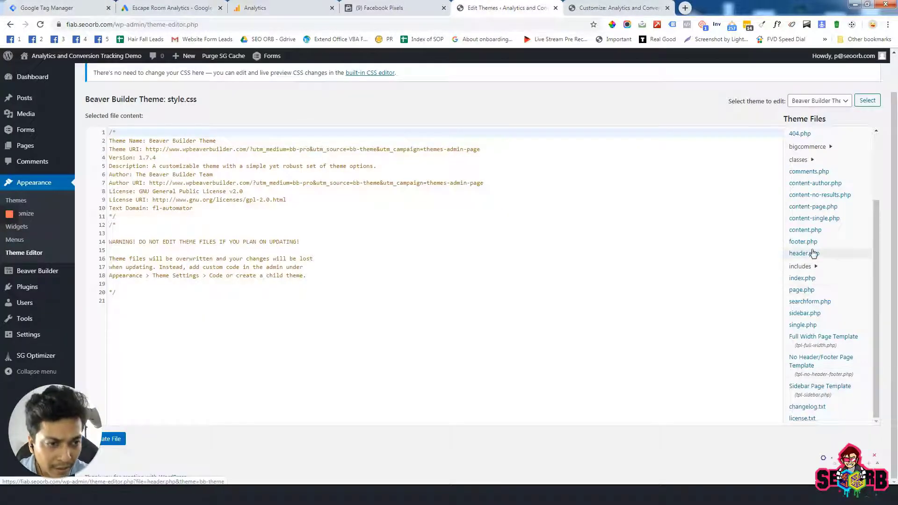
click(805, 253)
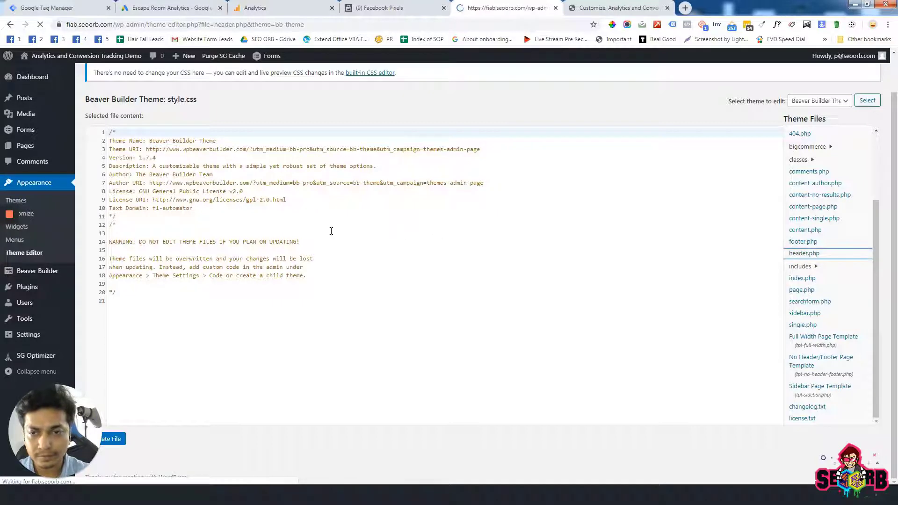
scroll(184, 212, up, 1)
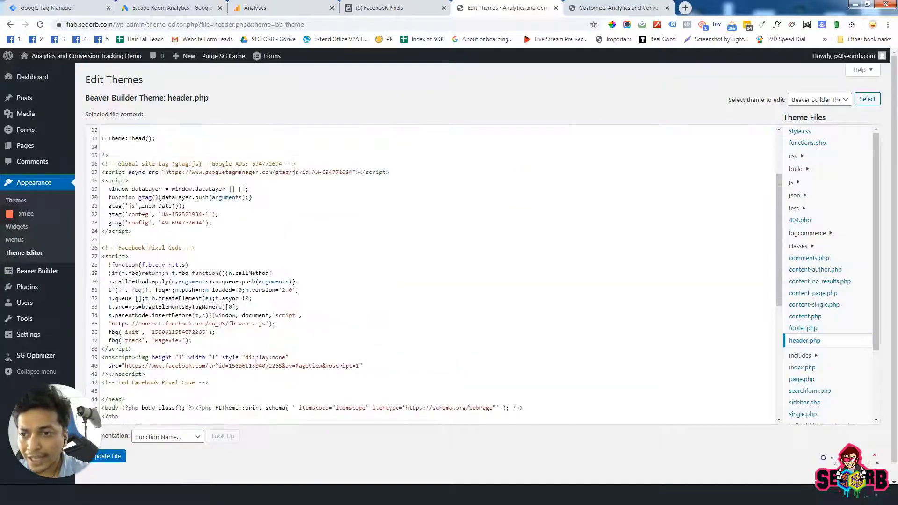
- Delete the whole global site tag and Facebook Pixel code blocks from the head section of header.php
drag(103, 161, 215, 229)
scroll(179, 249, down, 2)
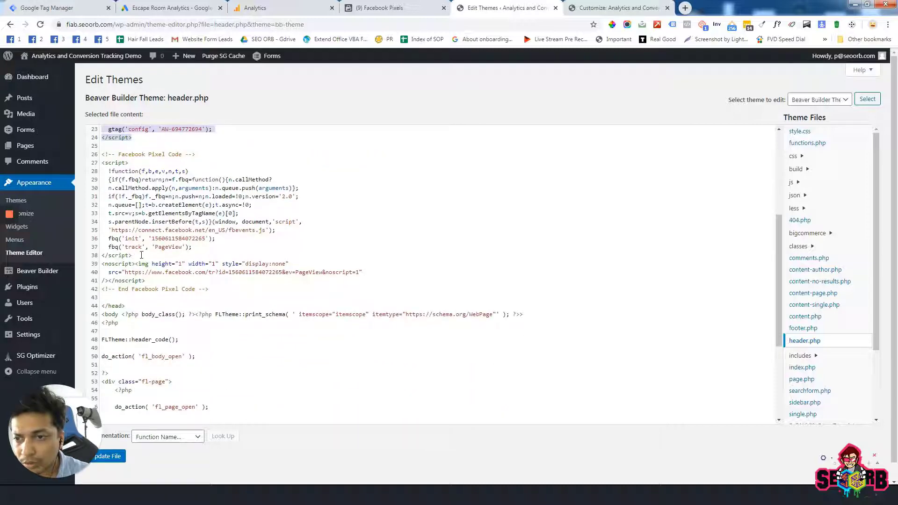
shift+click(155, 279)
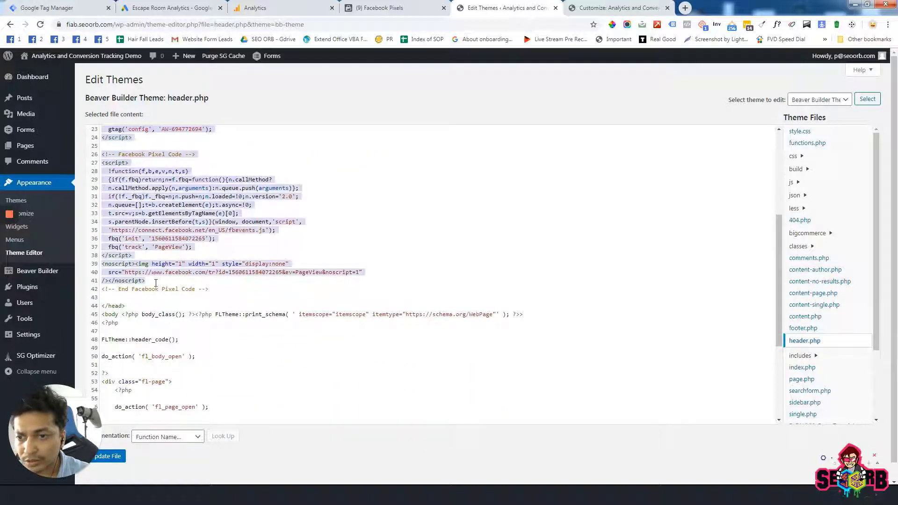
shift+click(238, 290)
key(BackSpace)
scroll(224, 271, up, 2)
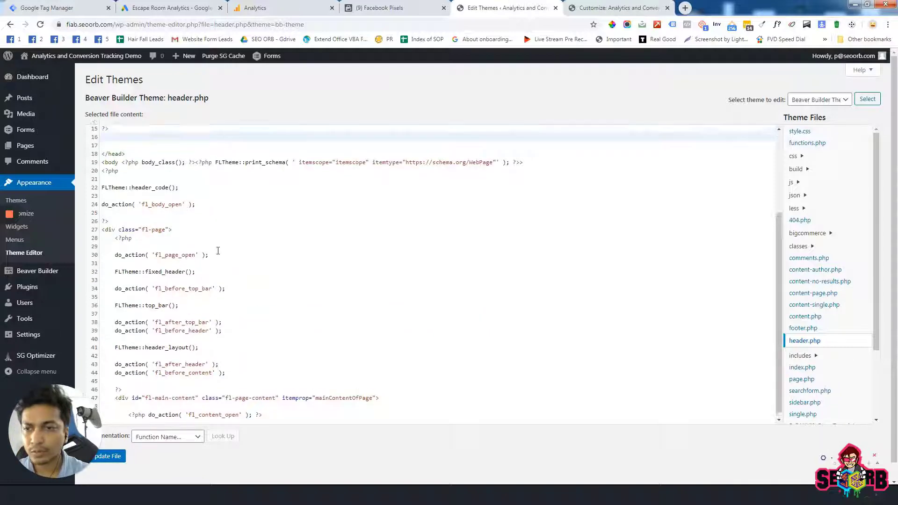
scroll(211, 252, up, 1)
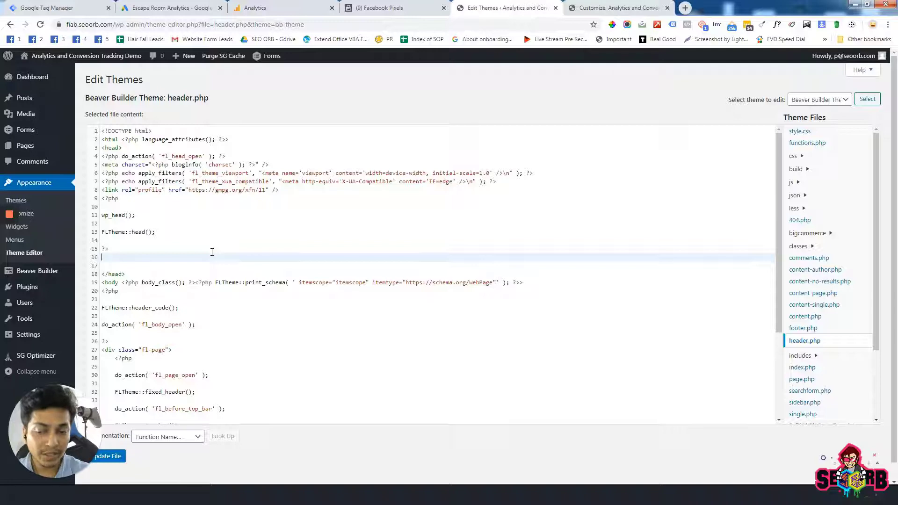
- Restore and again delete the old tracking scripts in header.php, and paste the Google Tag Manager head snippet above the closing head tag
key(ctrl+z)
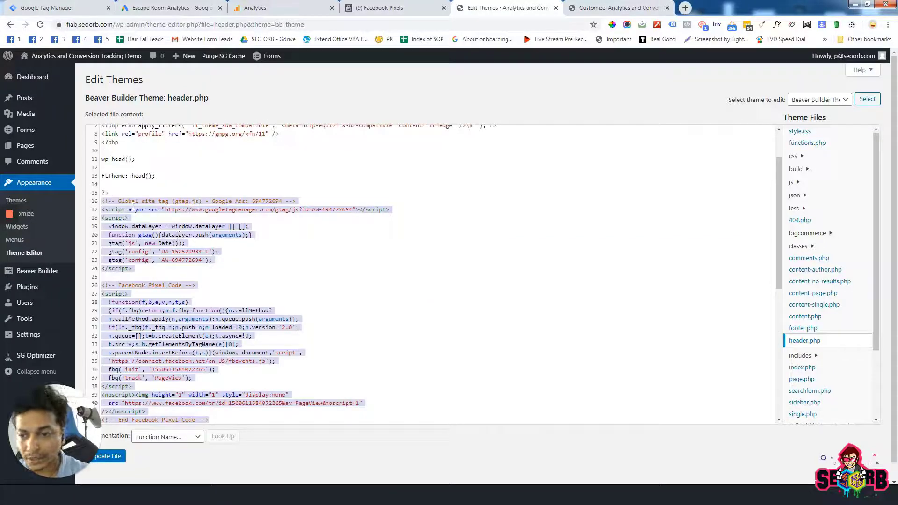
key(BackSpace)
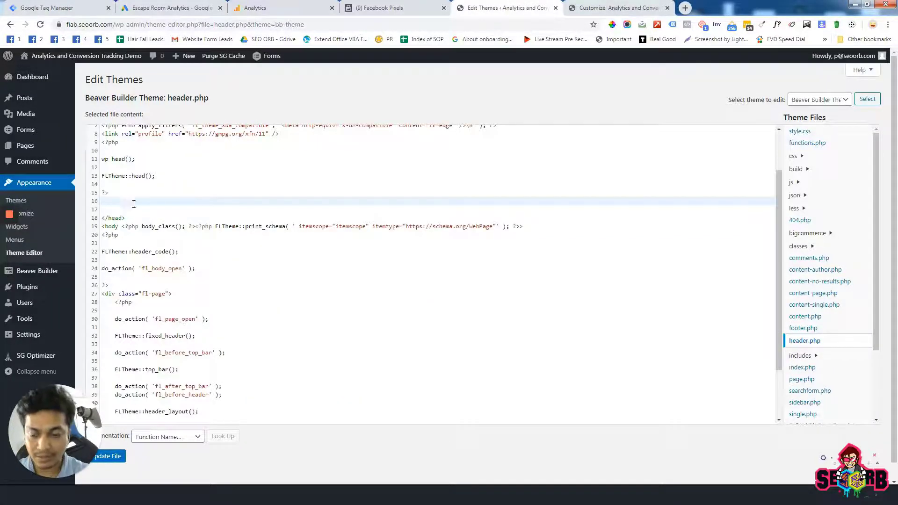
key(ctrl+v)
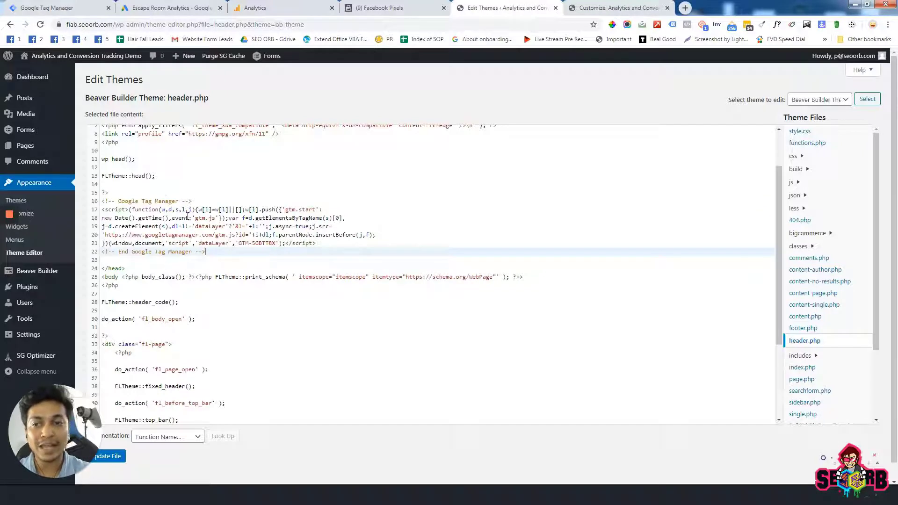
click(111, 267)
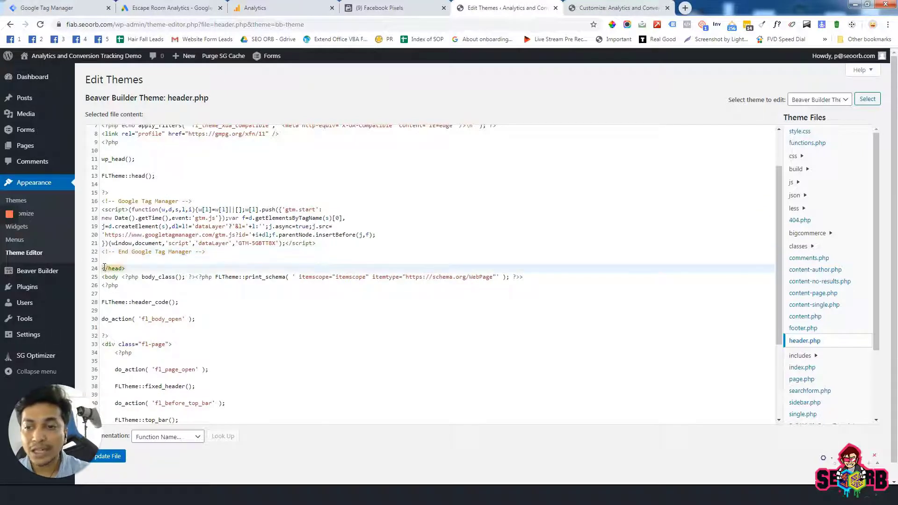
click(141, 266)
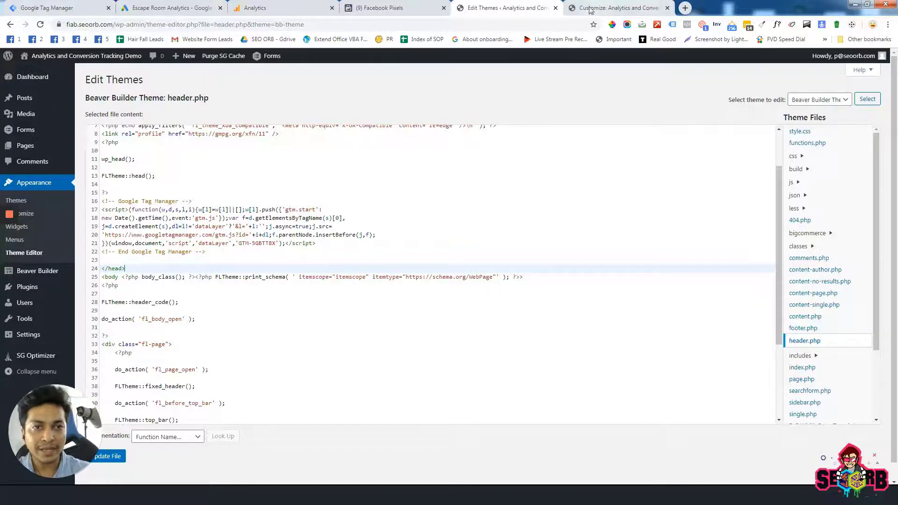
- Switch to Google Tag Manager and copy the noscript body snippet from the installation instructions
click(61, 7)
click(345, 264)
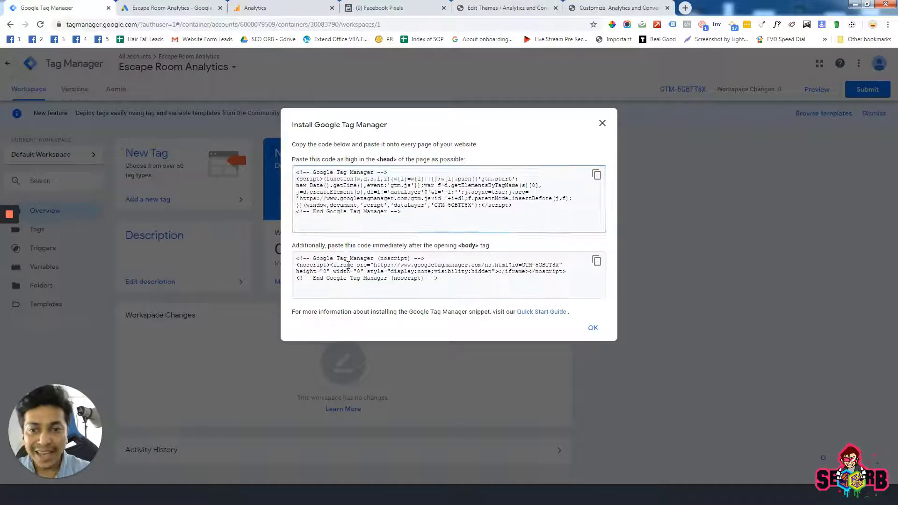
drag(461, 289, 288, 256)
key(ctrl+c)
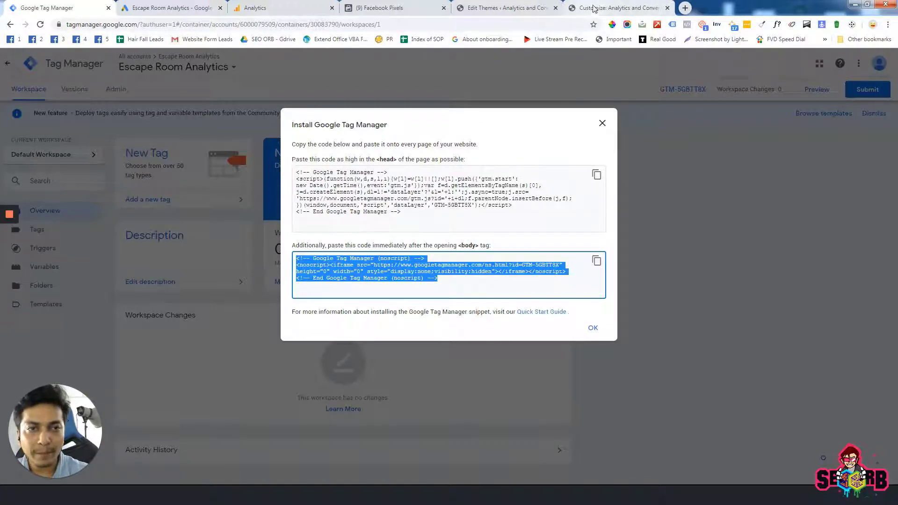
- Paste the Tag Manager noscript snippet on its own unindented line after the opening body tag in header.php and update the file
click(614, 8)
click(505, 7)
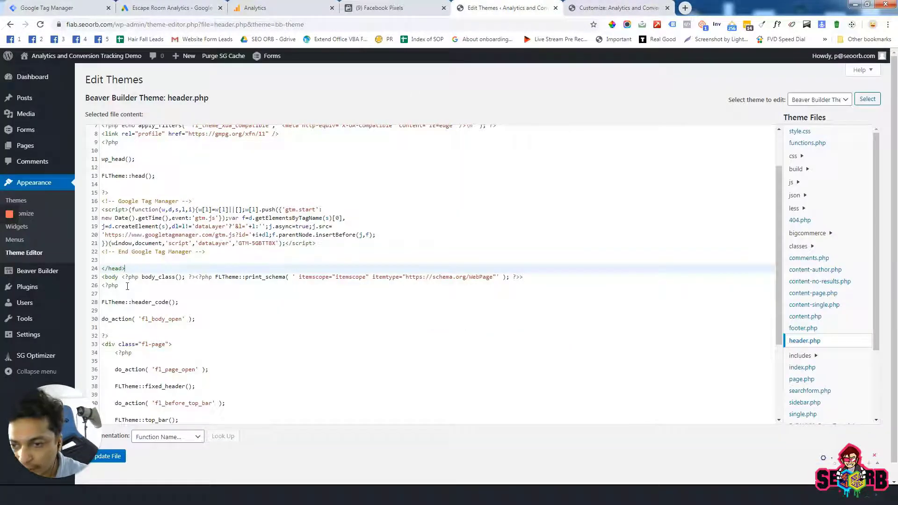
scroll(127, 296, down, 1)
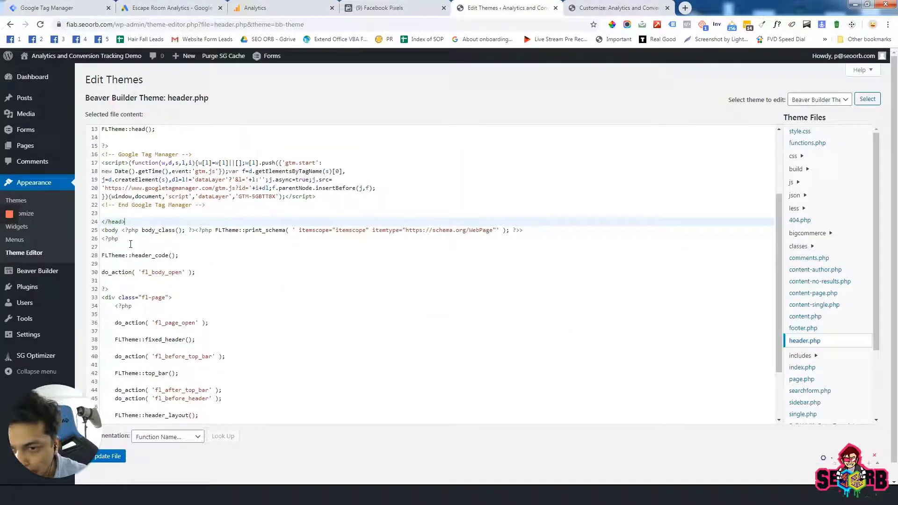
double_click(110, 230)
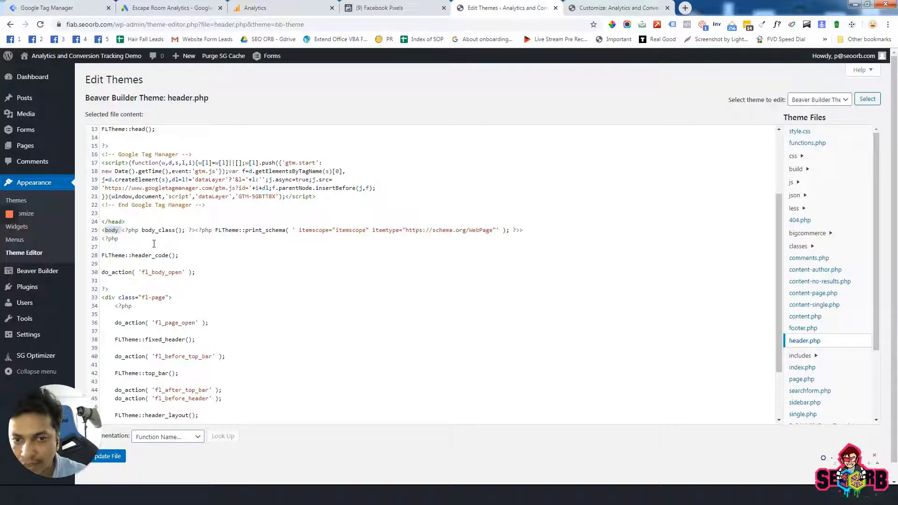
click(134, 239)
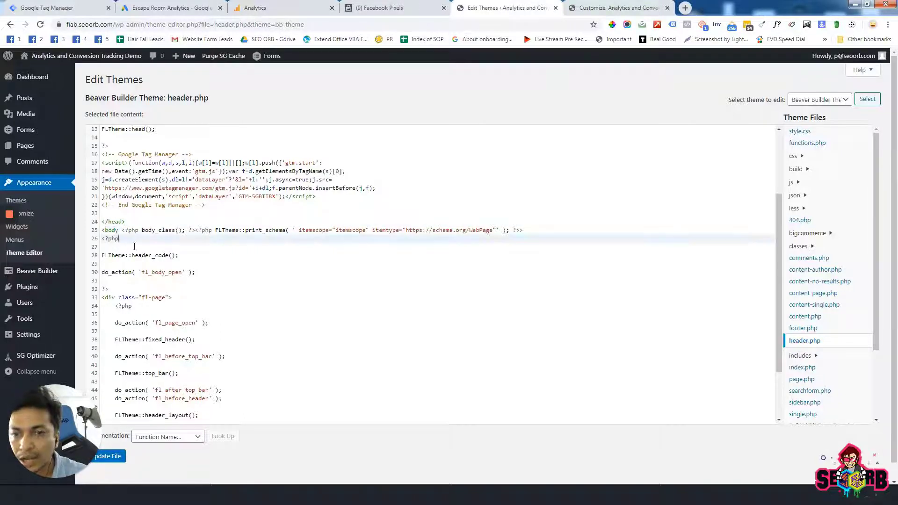
click(537, 231)
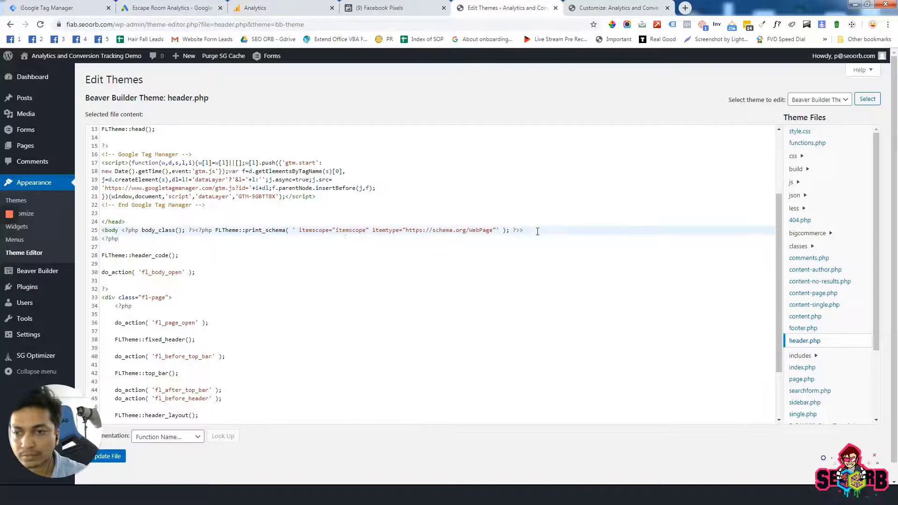
key(Return)
key(ctrl+v)
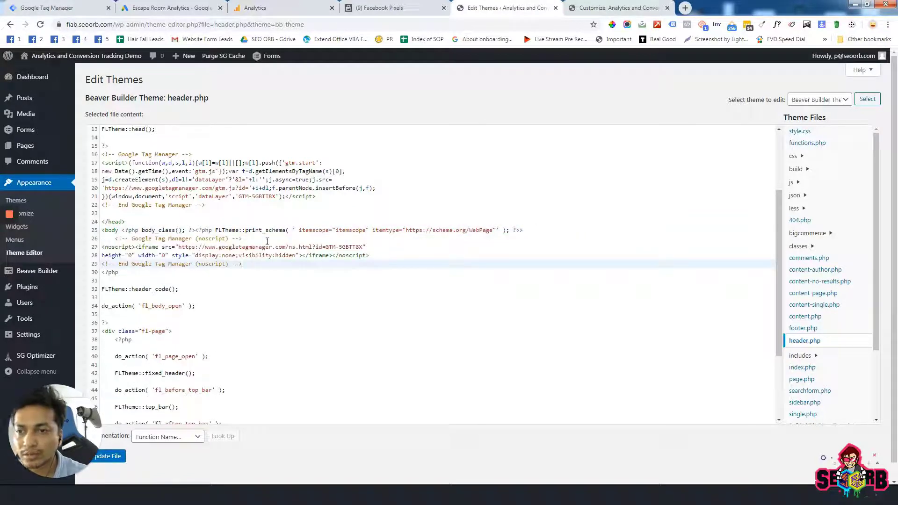
click(114, 238)
key(BackSpace)
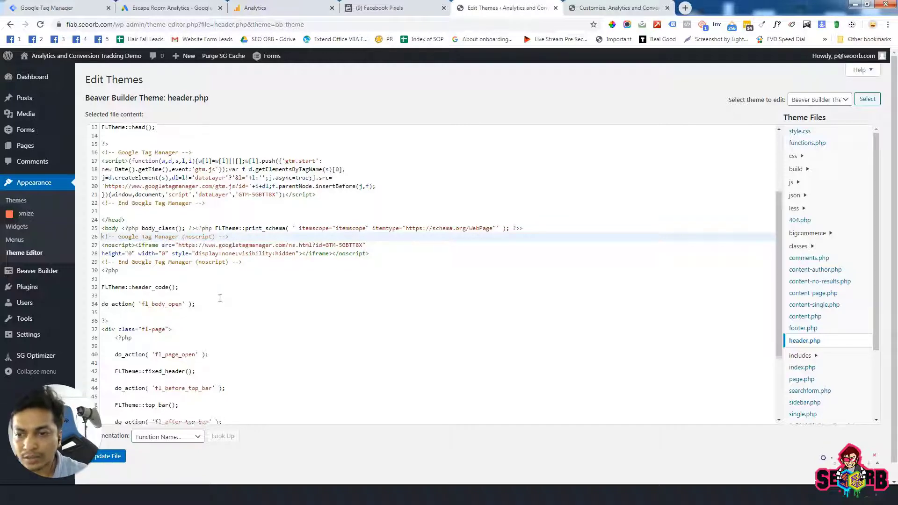
scroll(220, 298, down, 2)
click(109, 456)
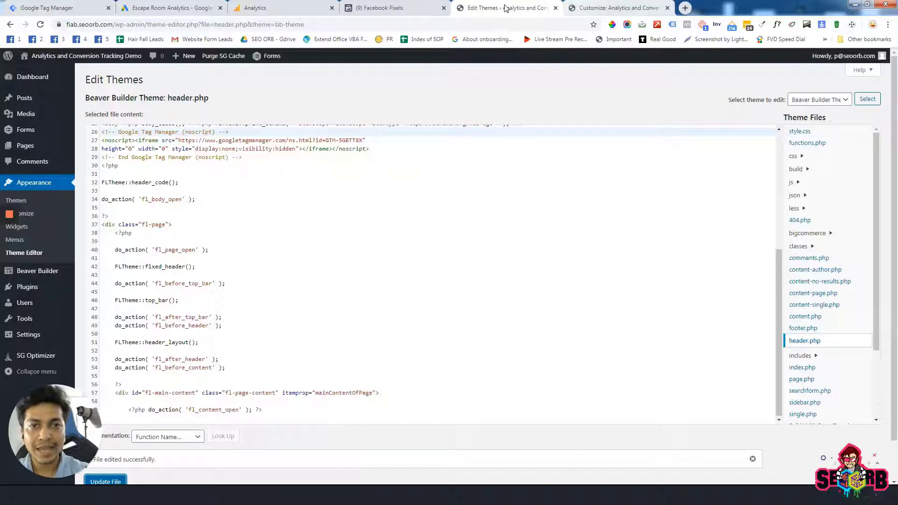
- Open the live demo site in a separate tab and check its tags with Google Tag Assistant and Facebook Pixel Helper
mouse_move(70, 57)
middle_click(55, 74)
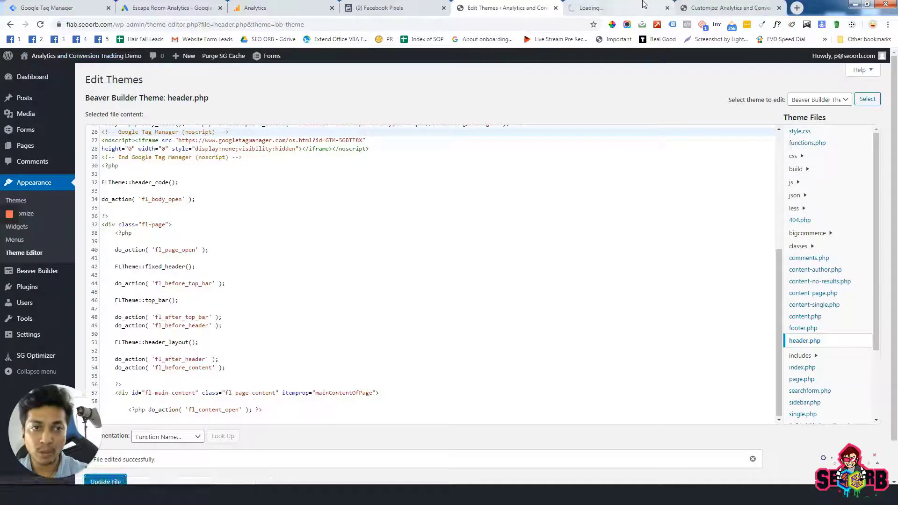
click(715, 7)
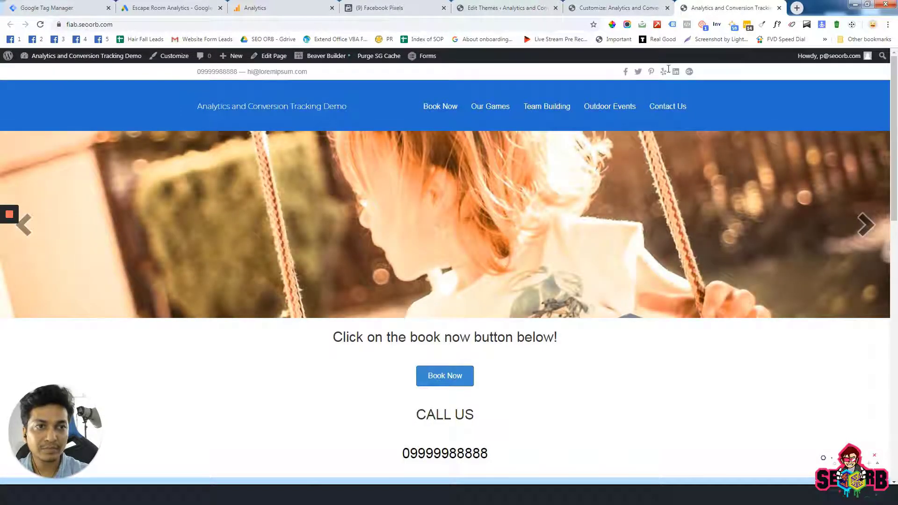
click(672, 24)
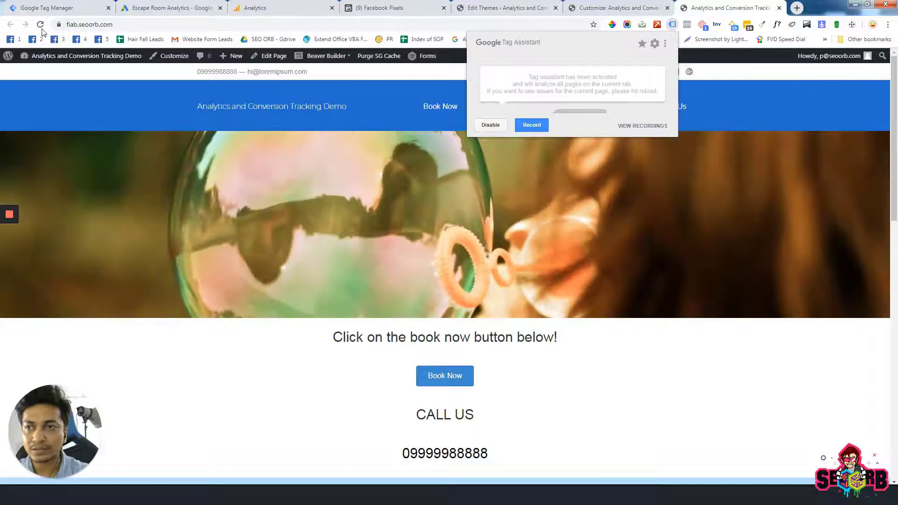
click(40, 24)
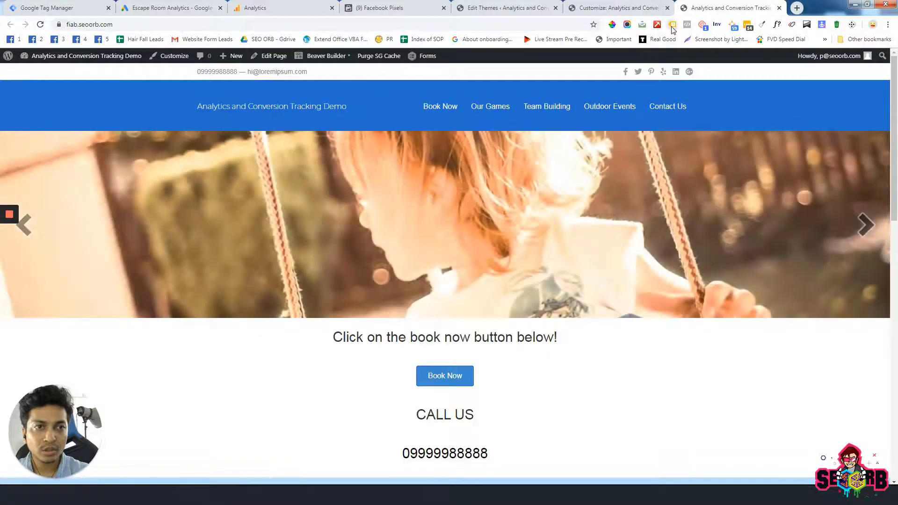
click(671, 24)
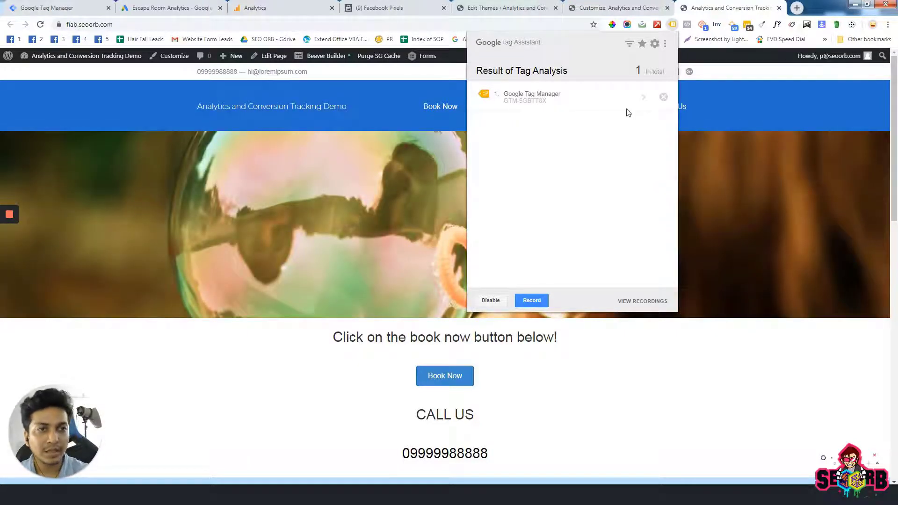
click(705, 103)
click(687, 24)
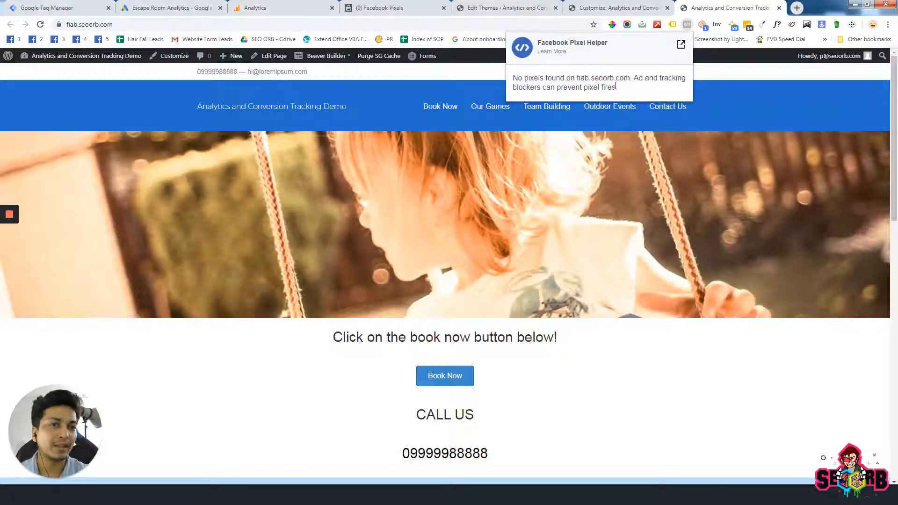
- Return to header.php in the Theme Editor, remove the Tag Manager head snippet and put it back in place
click(622, 8)
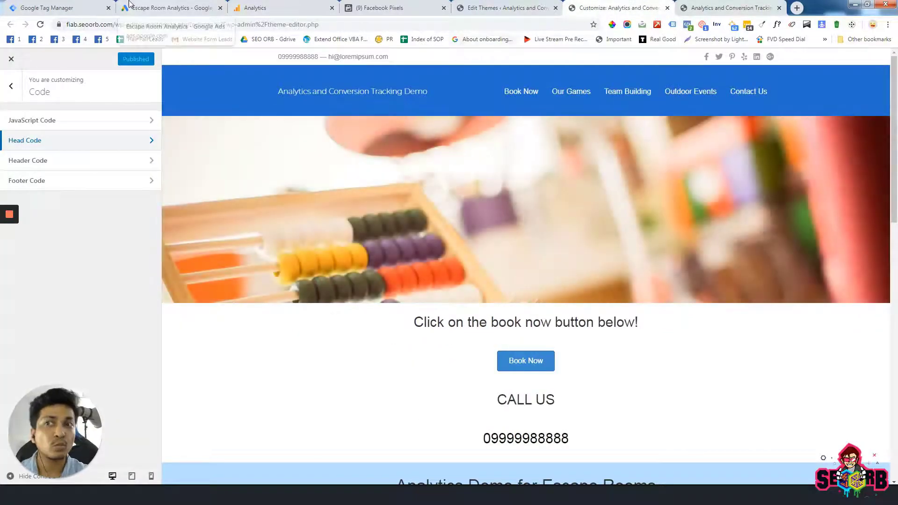
click(505, 8)
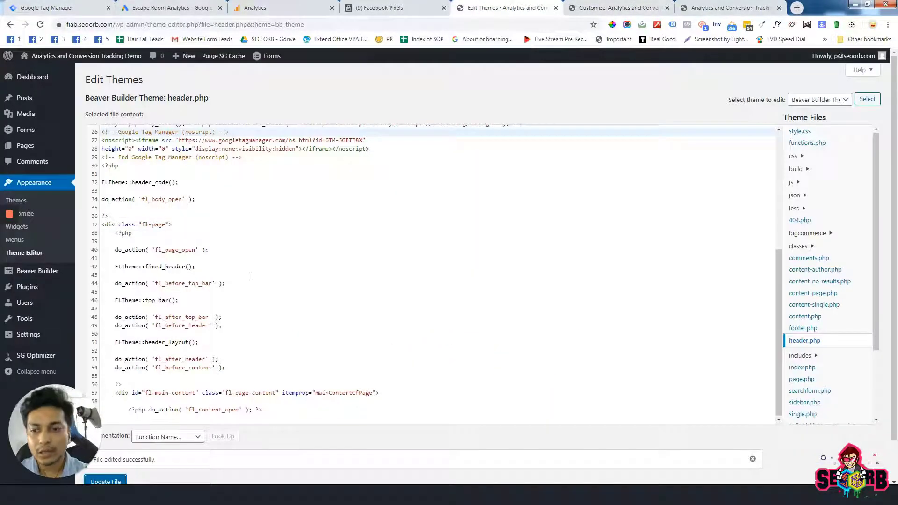
scroll(197, 242, up, 3)
drag(213, 243, 93, 192)
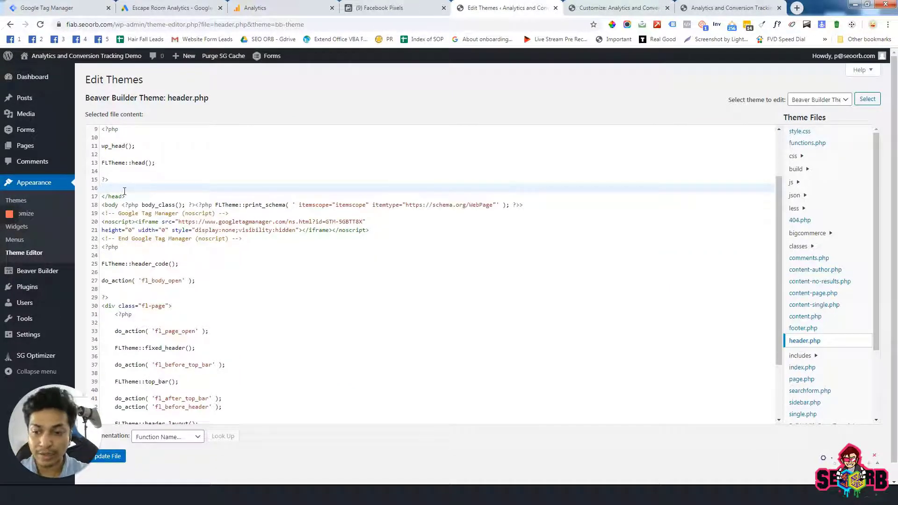
text(<!-- Google Tag Manager --> <script>(function(w,d,s,l,i){w[l]=w[l]||[];w[l].push({'gtm.start': new Date().getTime(),event:'gtm.js'});var f=d.getElementsByTagName(s)[0], j=d.createElement(s),dl=l!='dataLayer'?'&l='+l:'';j.async=true;j.src= 'https://www.googletagmanager.com/gtm.js?id='+i+dl;f.parentNode.insertBefore(j,f); })(window,document,'script','dataLayer','GTM-5GBTT8X');</script> <!-- End Google Tag Manager -->)
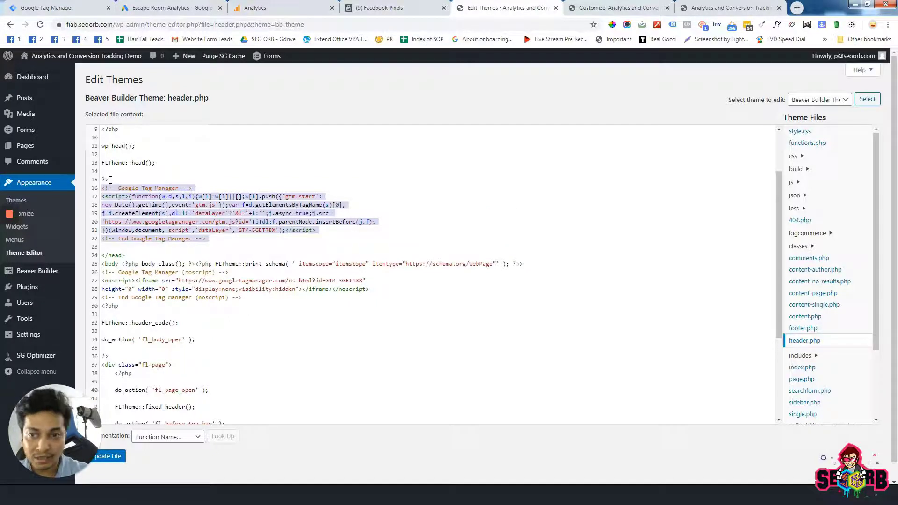
click(111, 180)
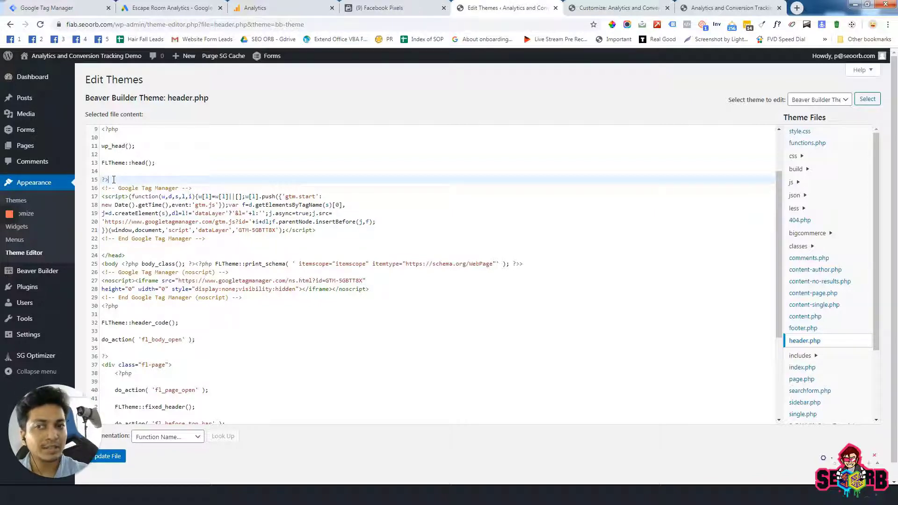
- Delete both the Tag Manager head snippet and the noscript body snippet from header.php and update the file
drag(217, 238, 106, 191)
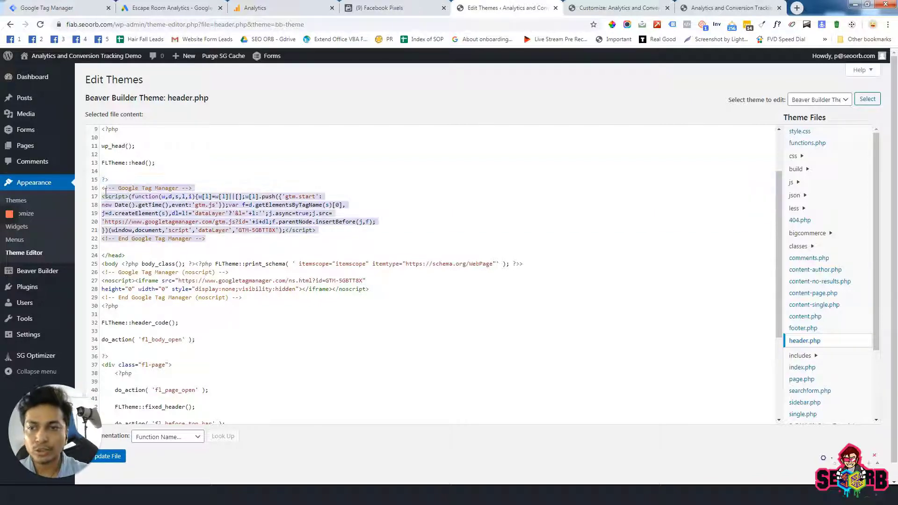
key(BackSpace)
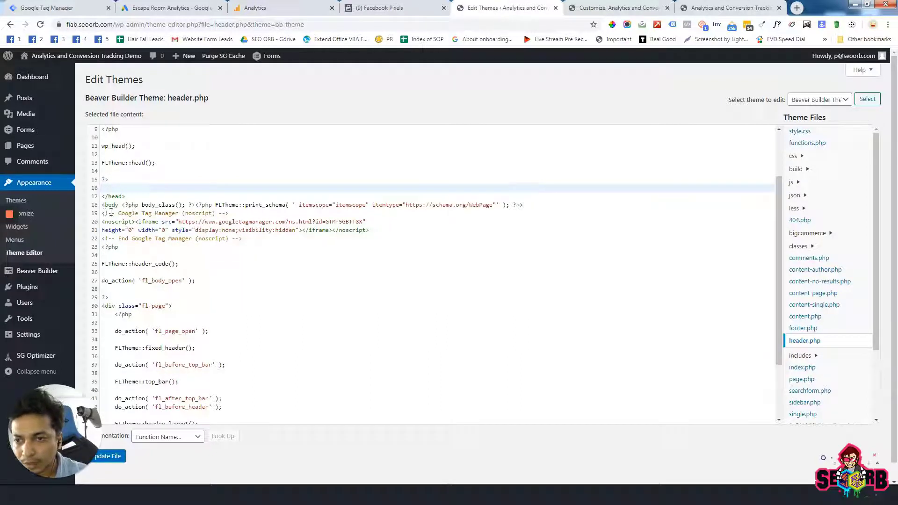
drag(102, 212, 241, 238)
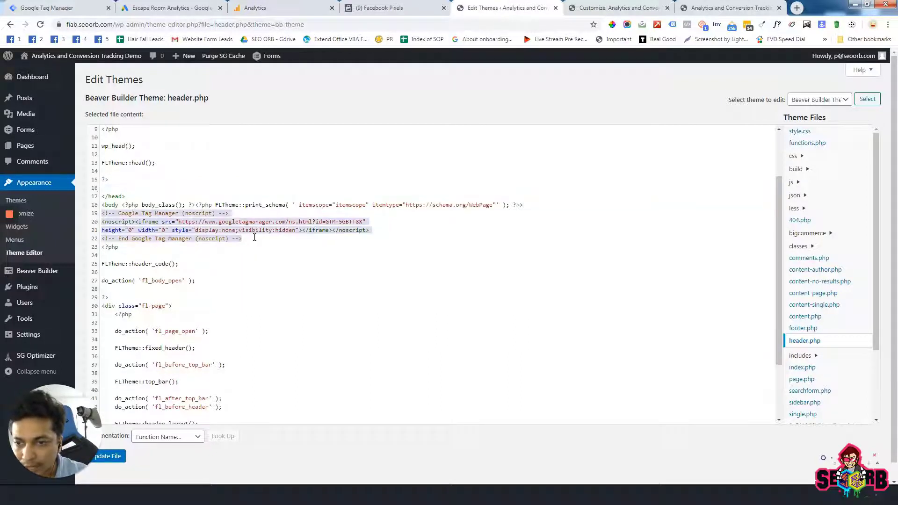
key(BackSpace)
scroll(210, 262, down, 1)
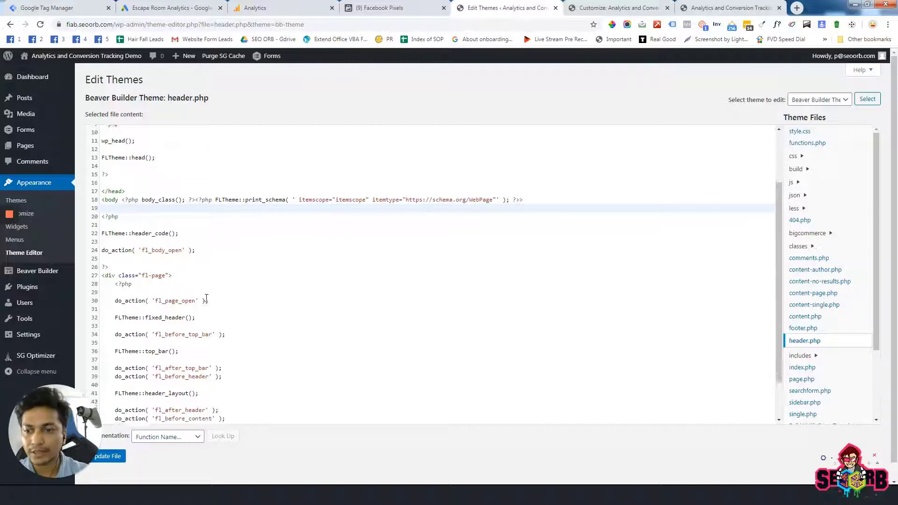
click(122, 456)
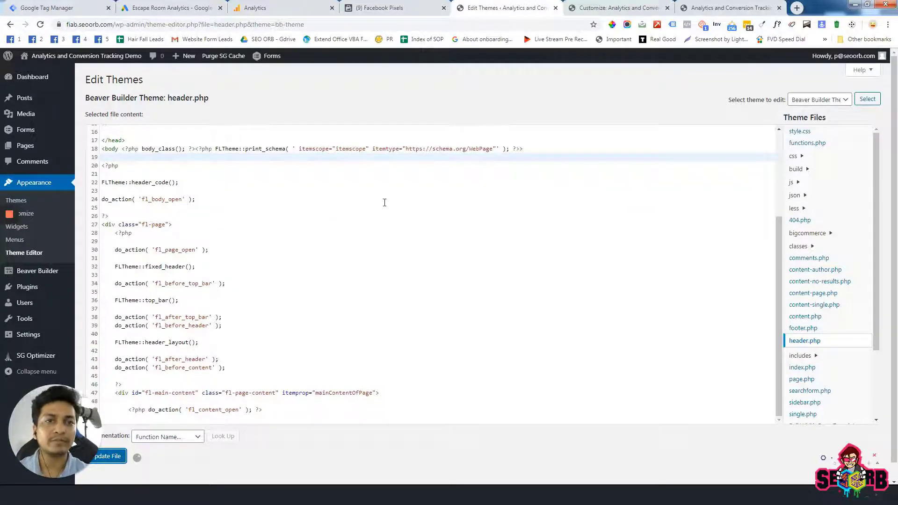
- Switch to the theme customizer and open its empty Head Code setting
click(727, 8)
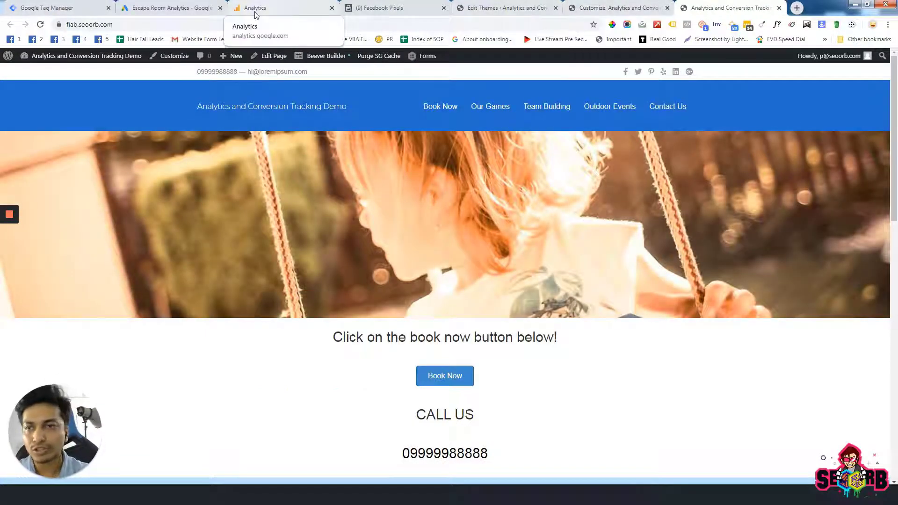
click(504, 8)
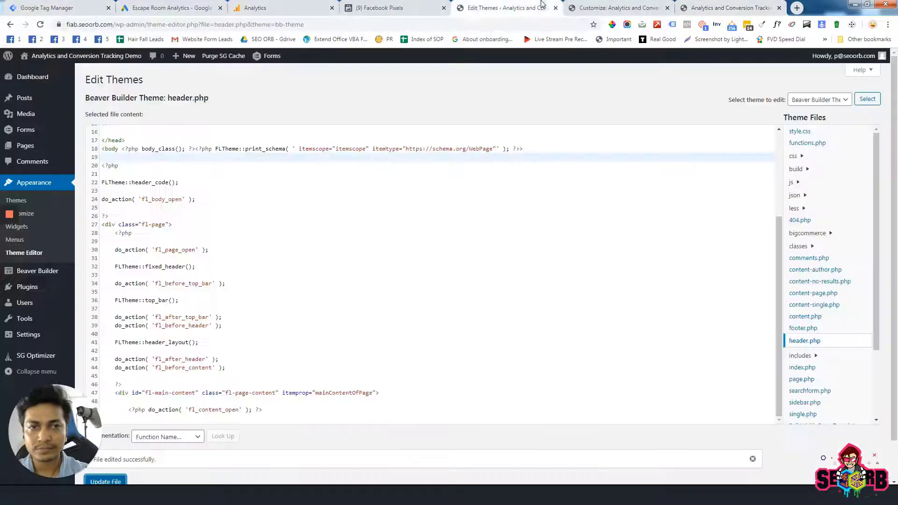
click(593, 4)
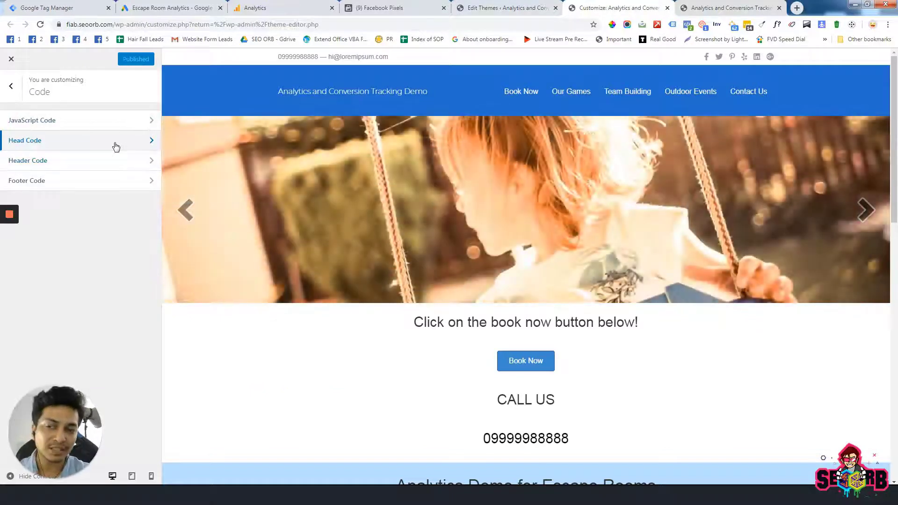
click(107, 147)
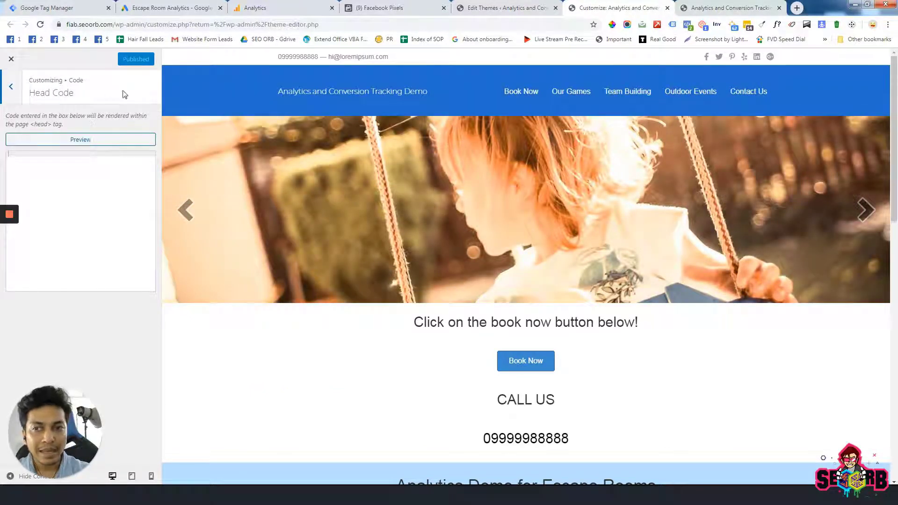
- Look at the customizer's Header Code setting and return to the list of code settings
click(11, 86)
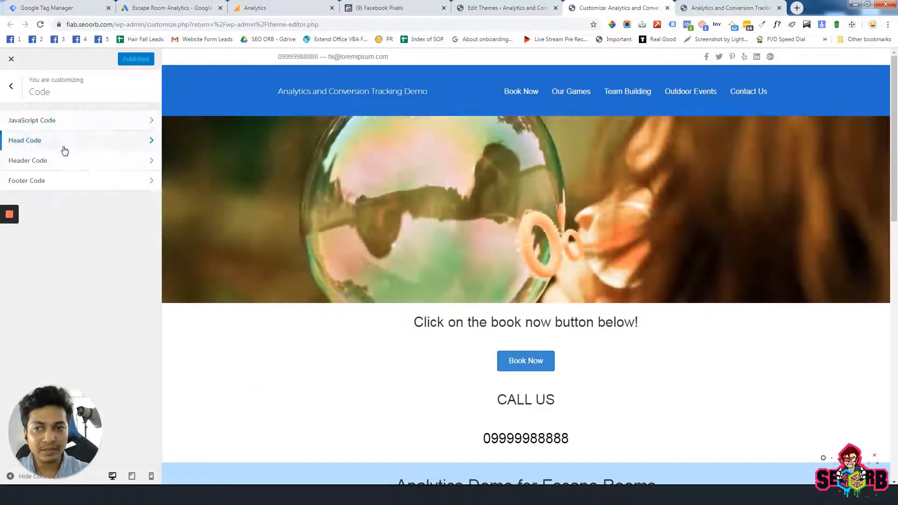
click(57, 160)
click(11, 87)
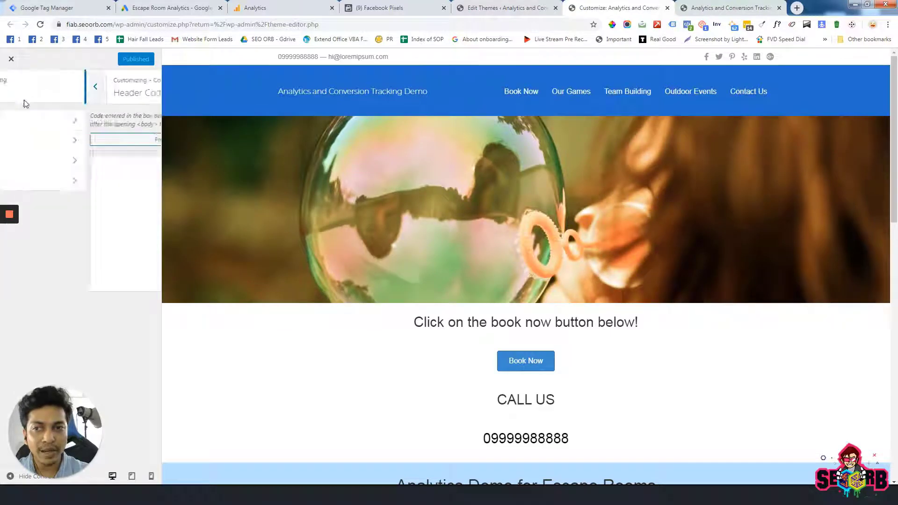
- Copy the head snippet from the Google Tag Manager install dialog and paste it into the customizer's Head Code setting
click(72, 5)
click(374, 180)
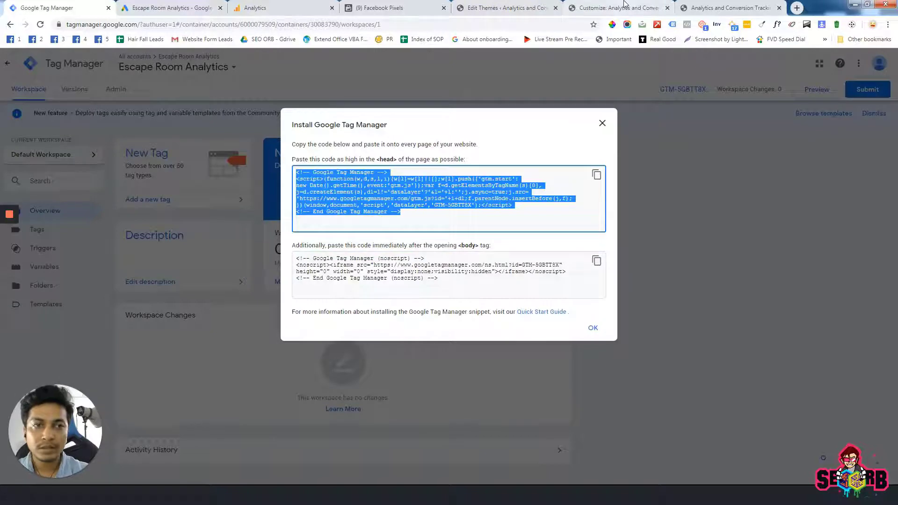
key(ctrl+c)
click(625, 6)
click(105, 143)
click(74, 173)
key(ctrl+v)
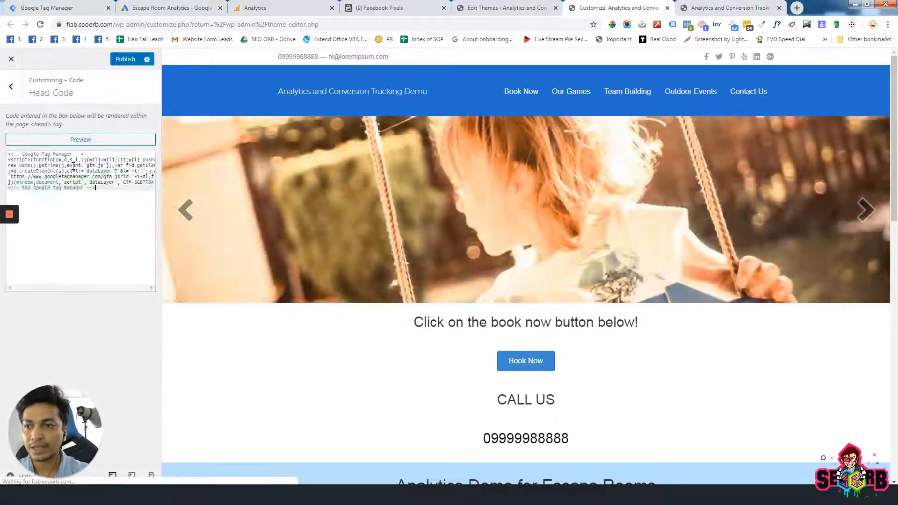
- Copy the Tag Manager noscript body snippet into the customizer's Header Code setting and publish the changes
click(11, 86)
click(56, 161)
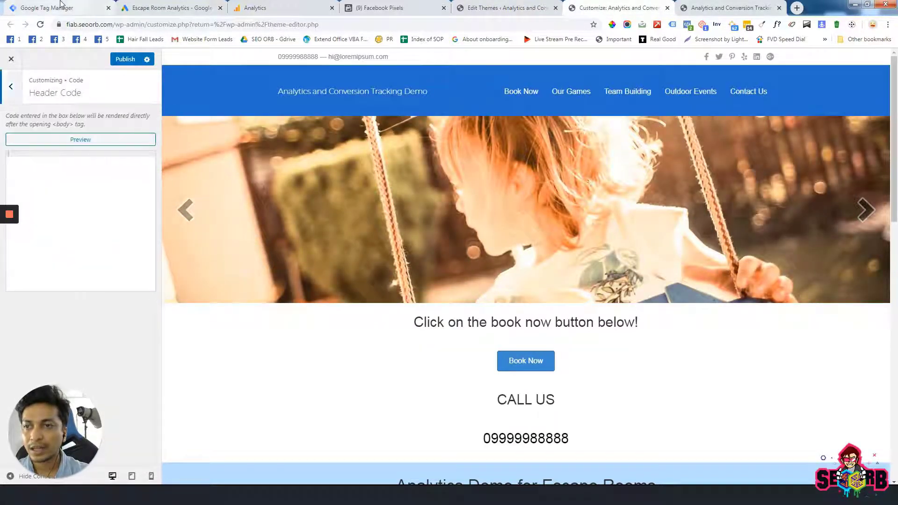
click(61, 6)
click(421, 276)
key(ctrl+c)
click(615, 6)
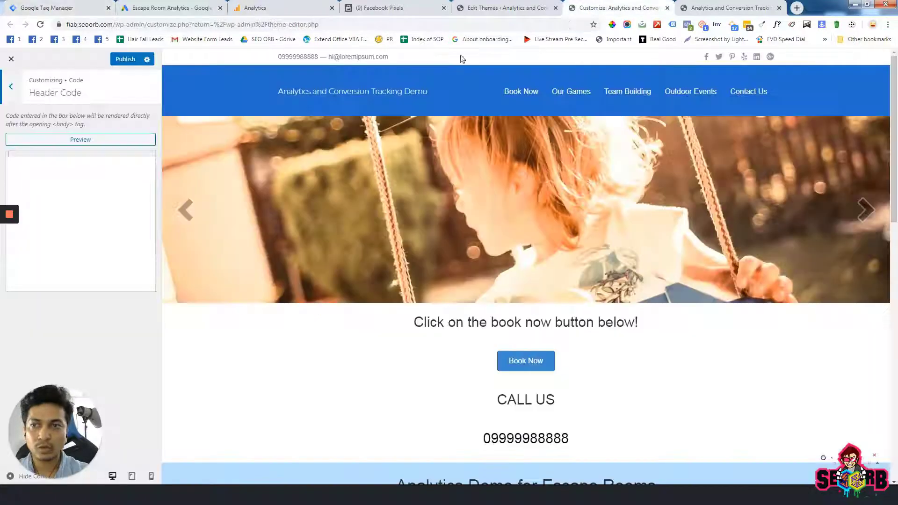
click(78, 173)
key(ctrl+v)
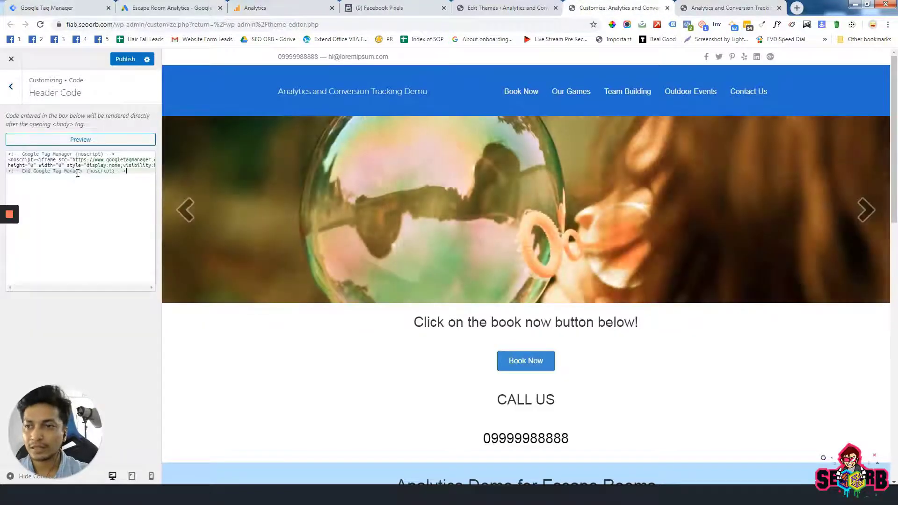
click(125, 59)
- Reload the live demo site and check its tags with Google Tag Assistant
click(731, 8)
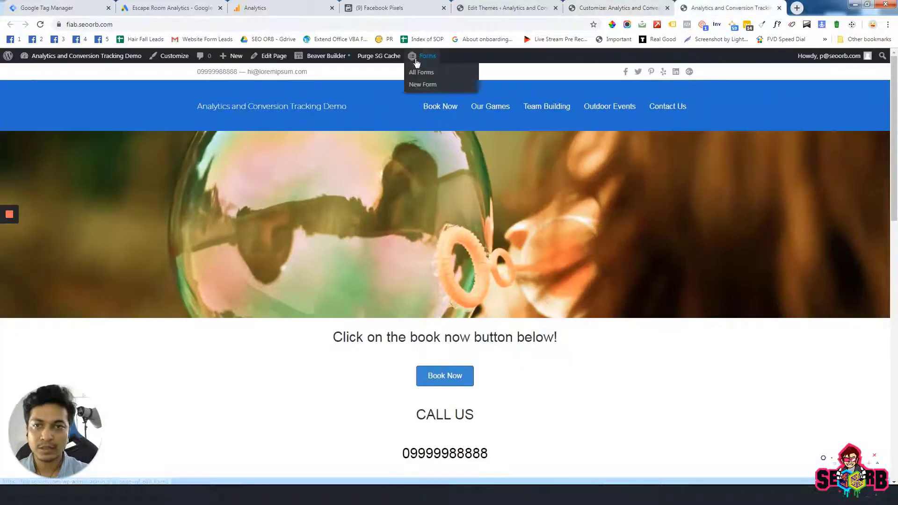
click(41, 24)
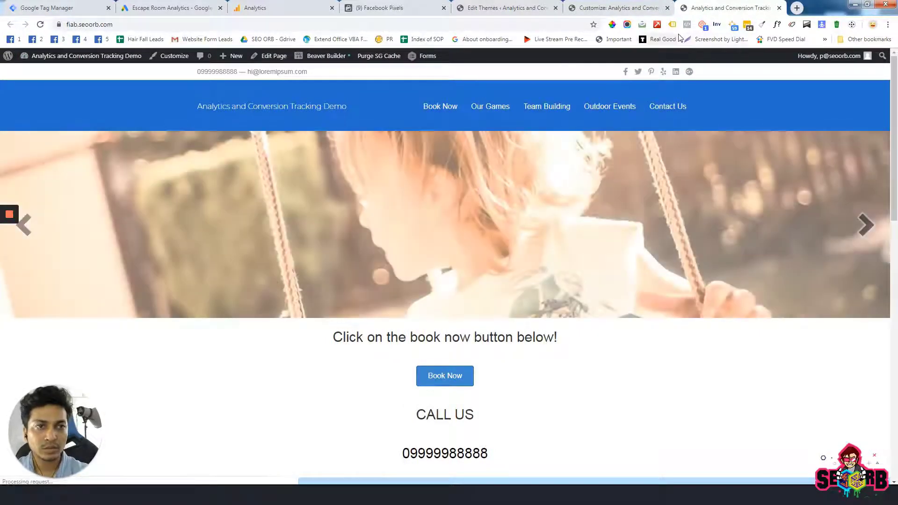
click(672, 25)
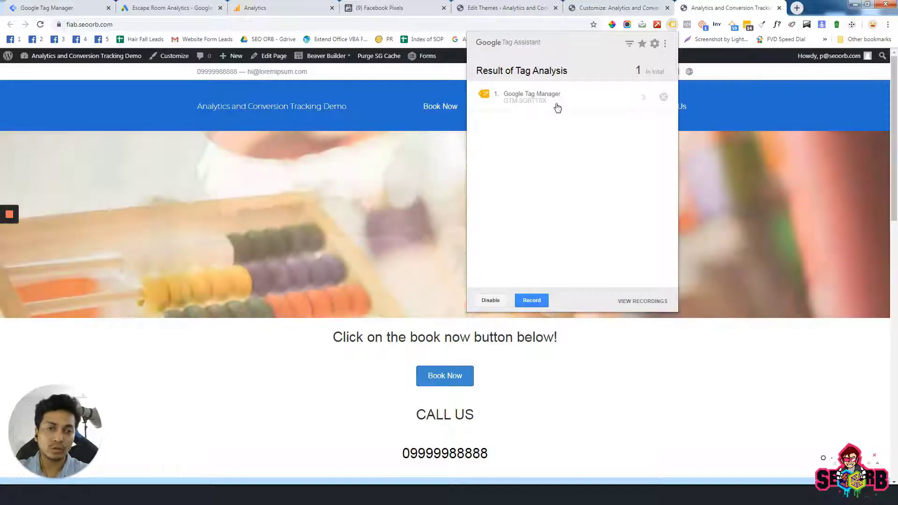
- Review the tracking snippets in Google Ads, Google Analytics, Facebook Pixels and Tag Manager, and return to the live demo site
click(170, 7)
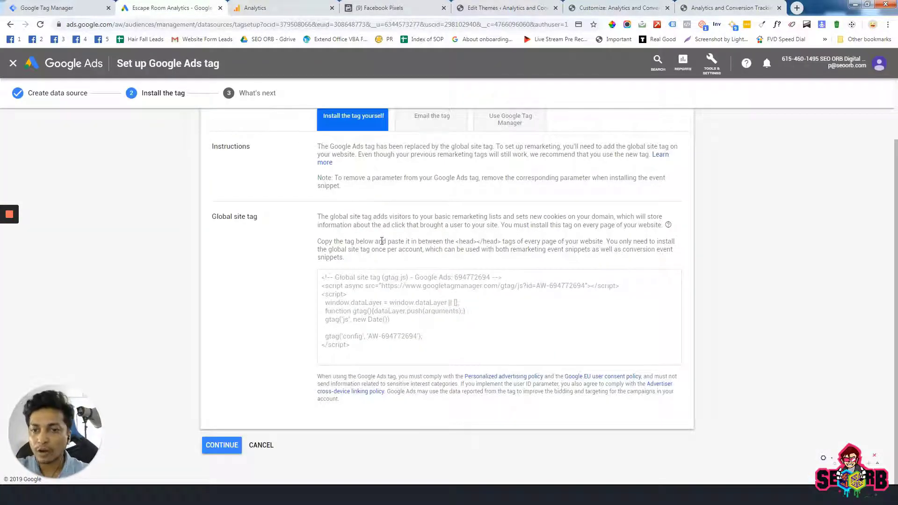
drag(370, 338, 290, 227)
click(238, 6)
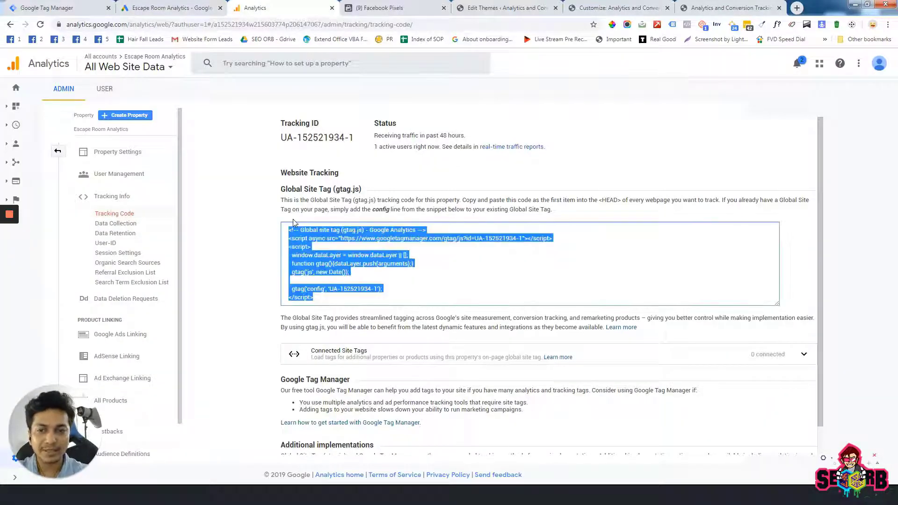
click(383, 8)
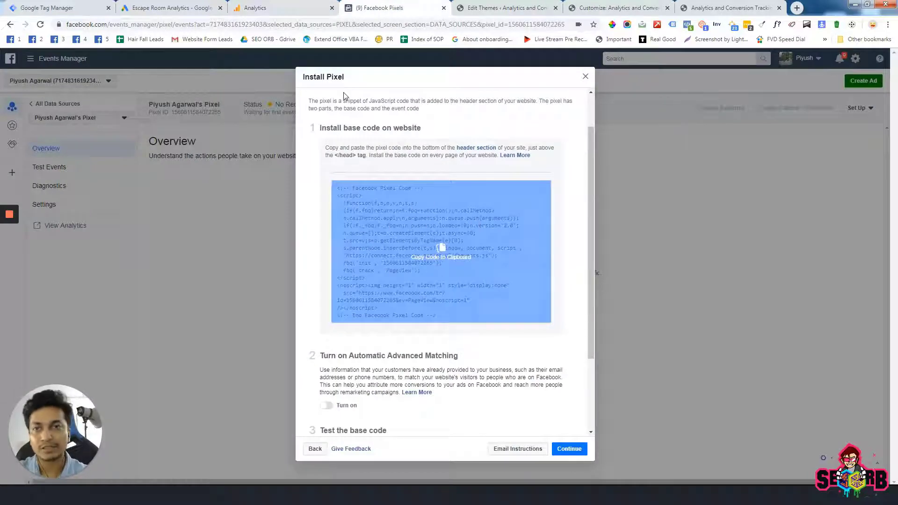
click(76, 4)
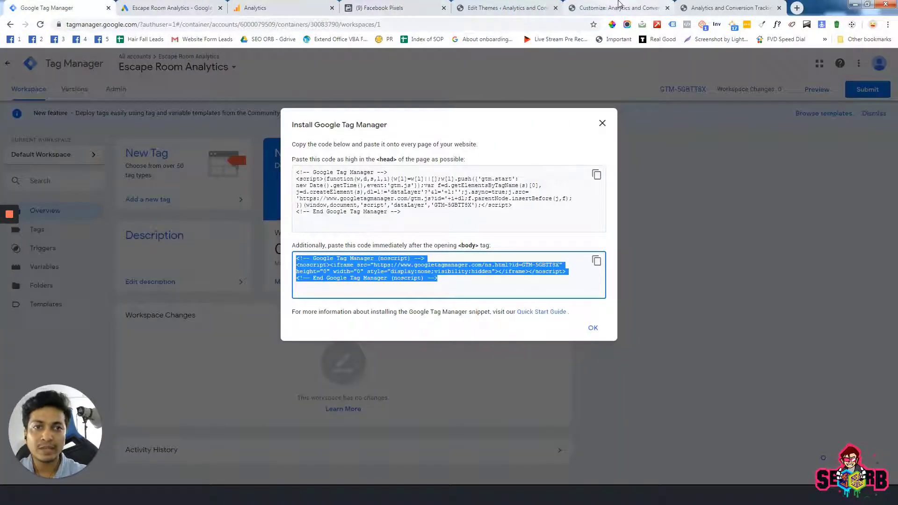
click(679, 5)
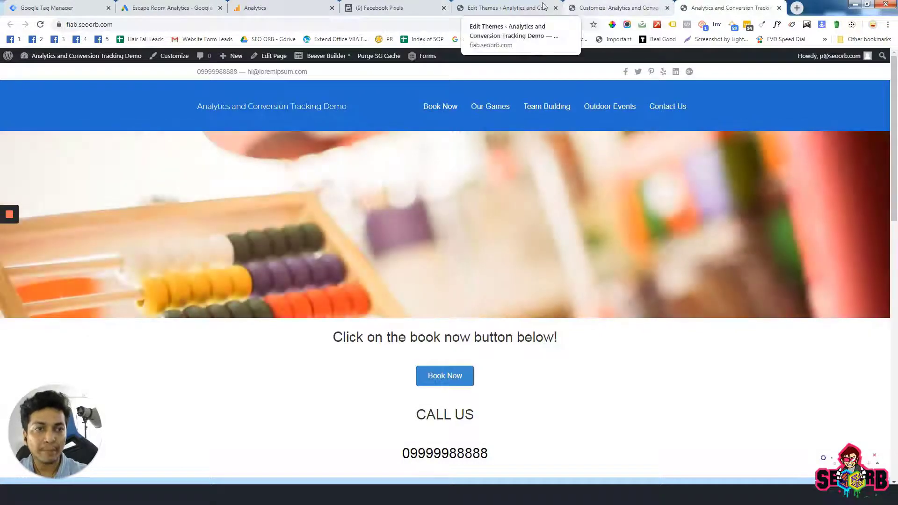